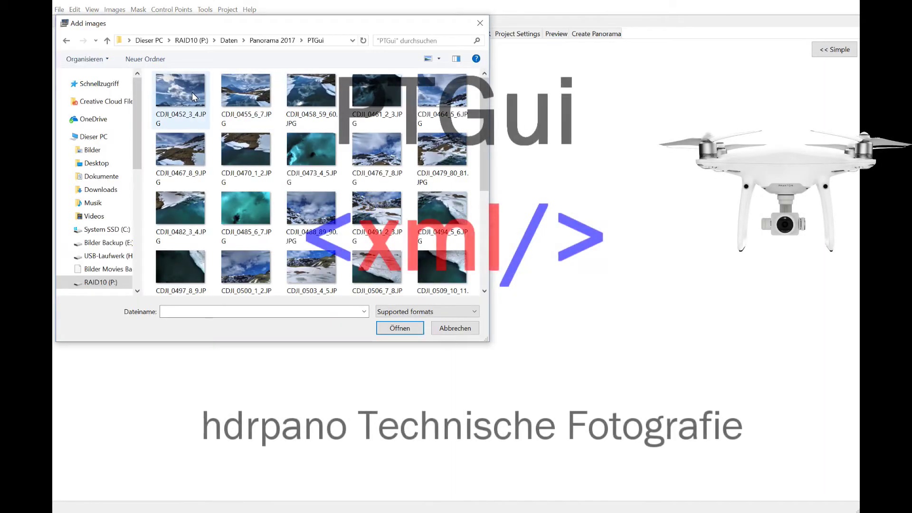
- Select every CDJI drone photo, first through last, and load them into the PTGui project
click(194, 97)
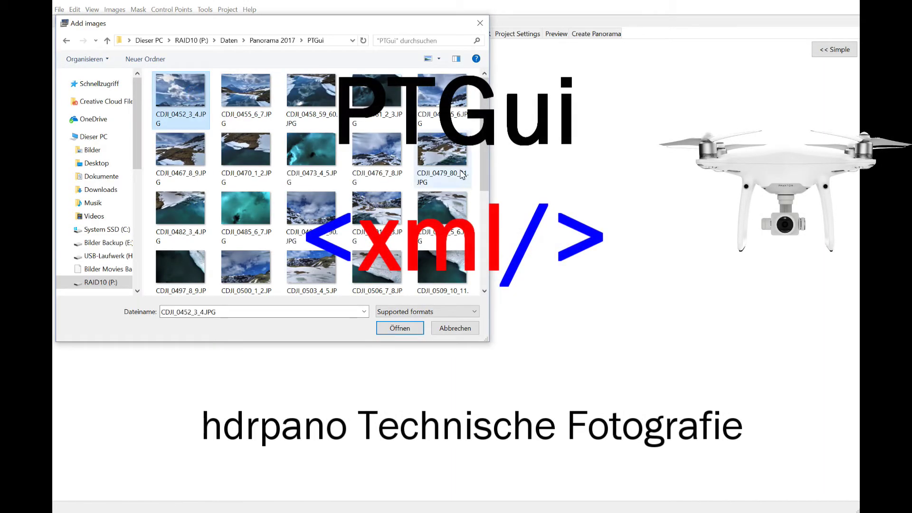
drag(485, 178, 492, 277)
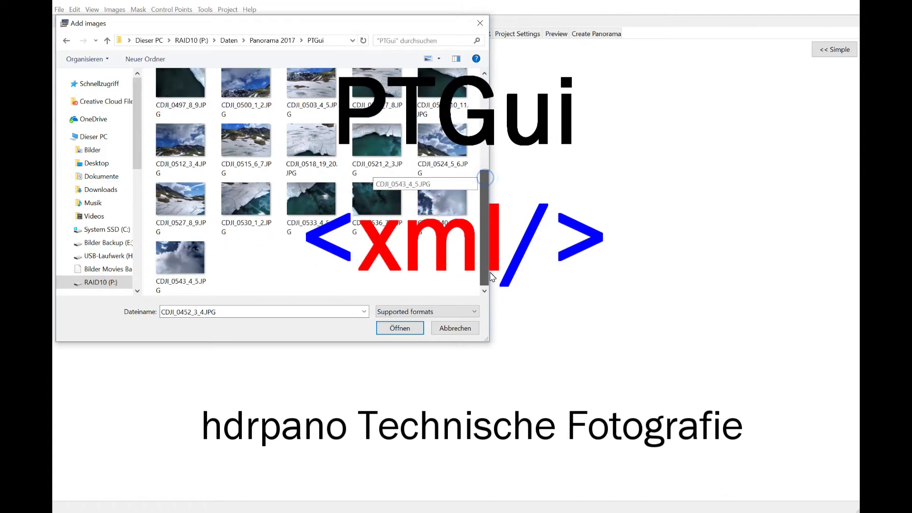
shift+click(190, 255)
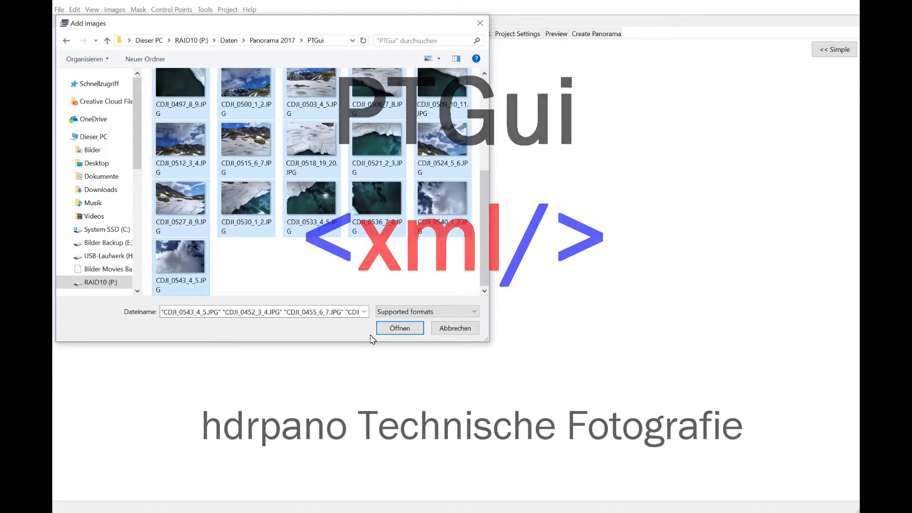
click(395, 329)
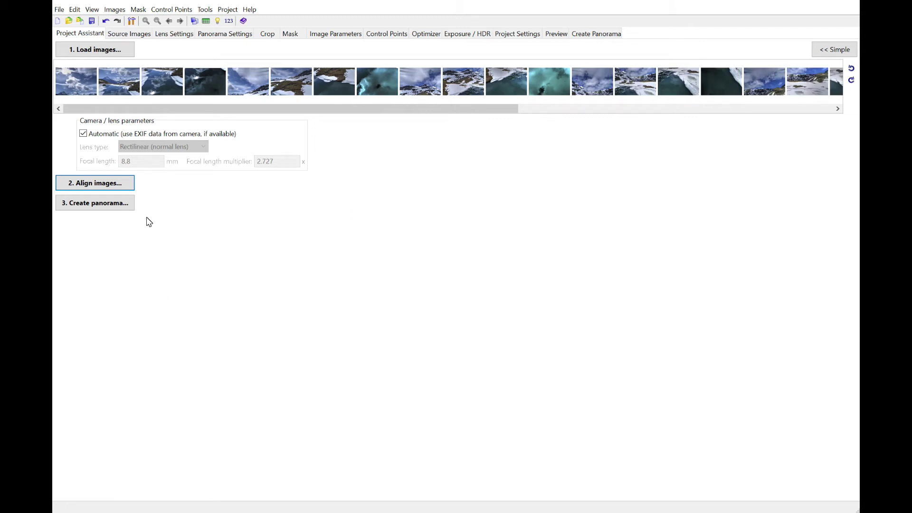
- Run automatic image alignment, declining to add control points by hand
click(116, 186)
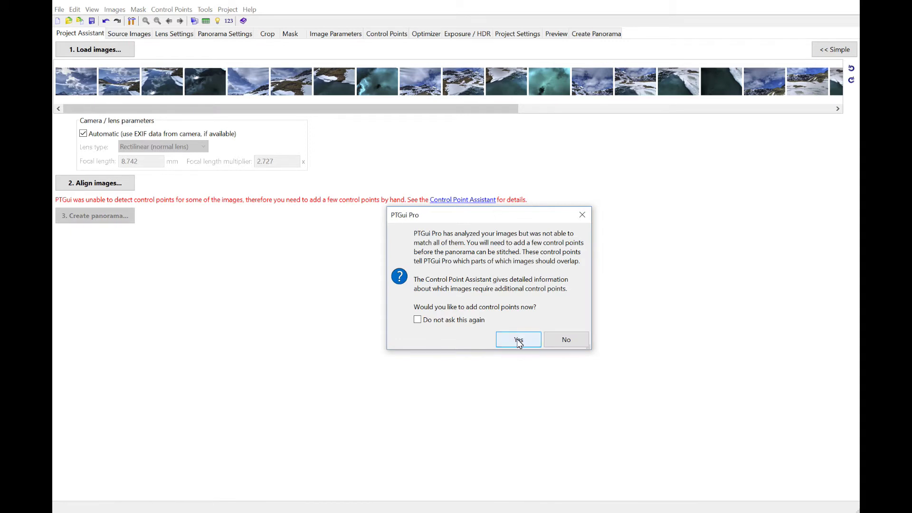
click(570, 341)
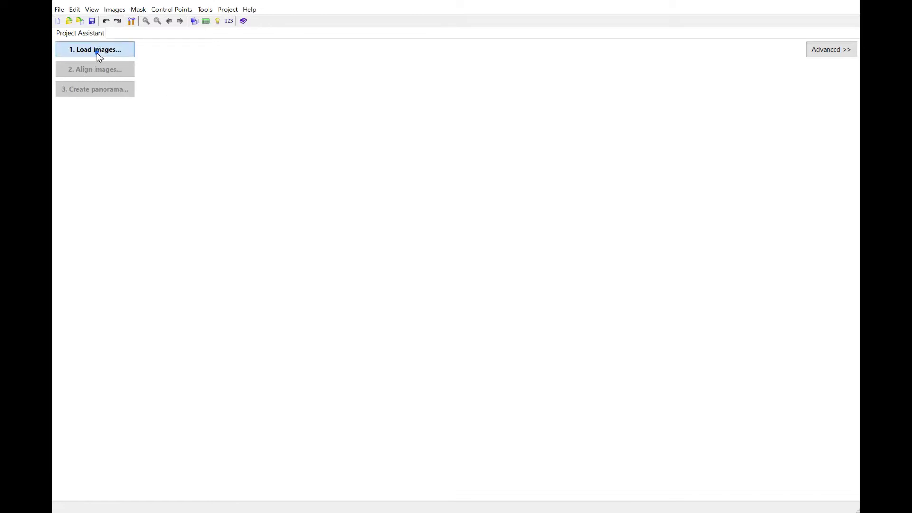
- Load all the CDJI drone photos into the new project again
click(98, 55)
click(172, 96)
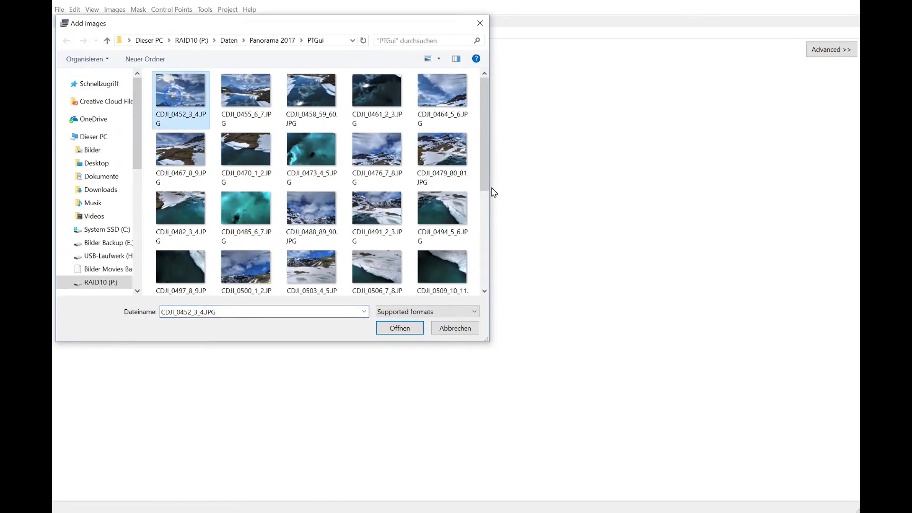
drag(486, 180, 483, 268)
shift+click(195, 261)
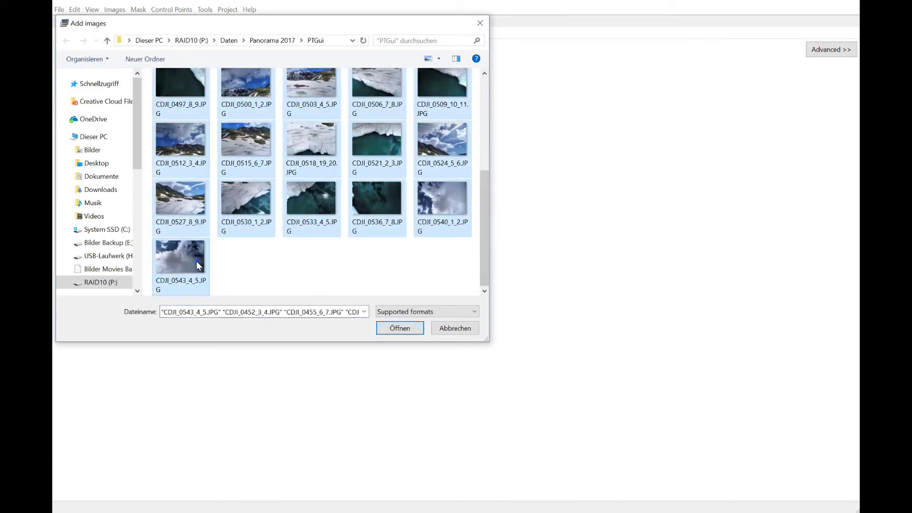
click(412, 329)
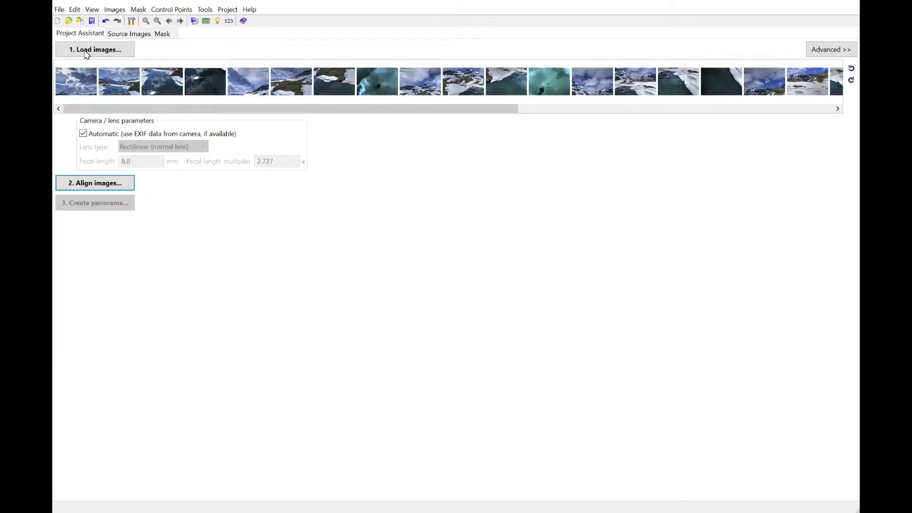
- Import the Papywizard XML file describing the photo positions
click(59, 9)
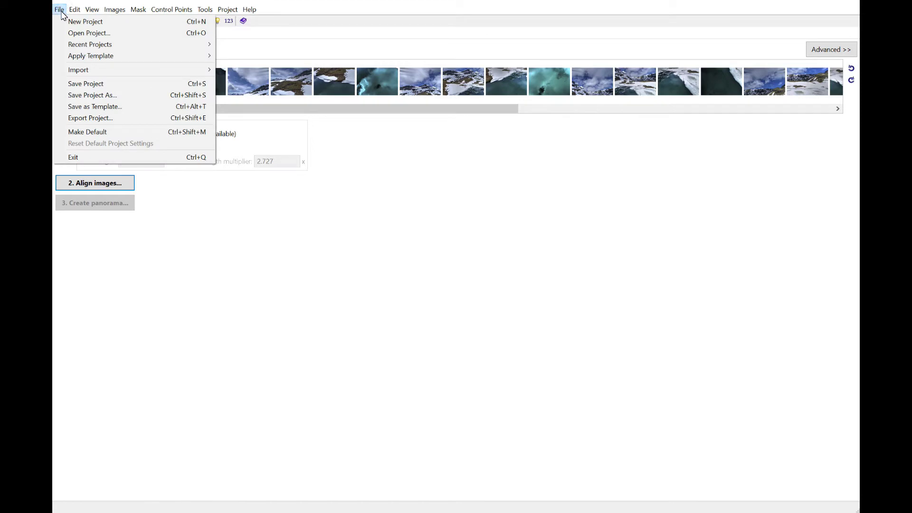
mouse_move(81, 70)
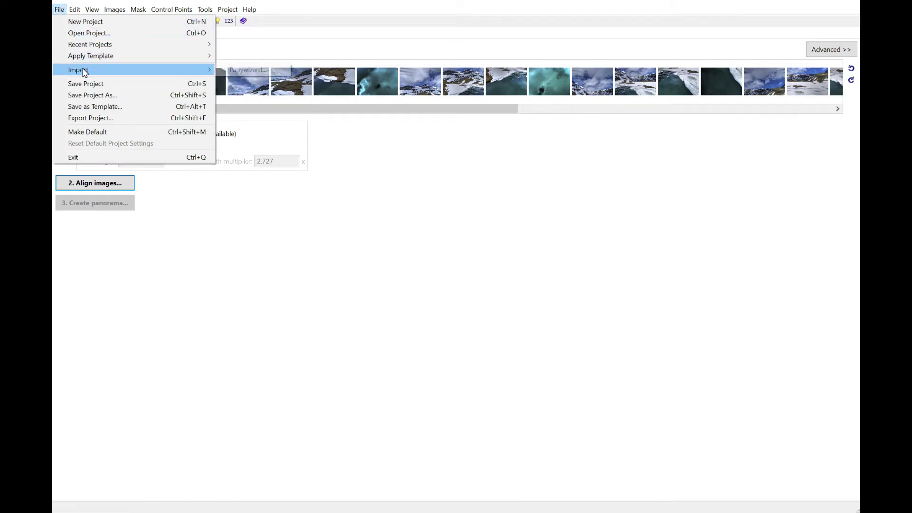
click(233, 71)
double_click(177, 110)
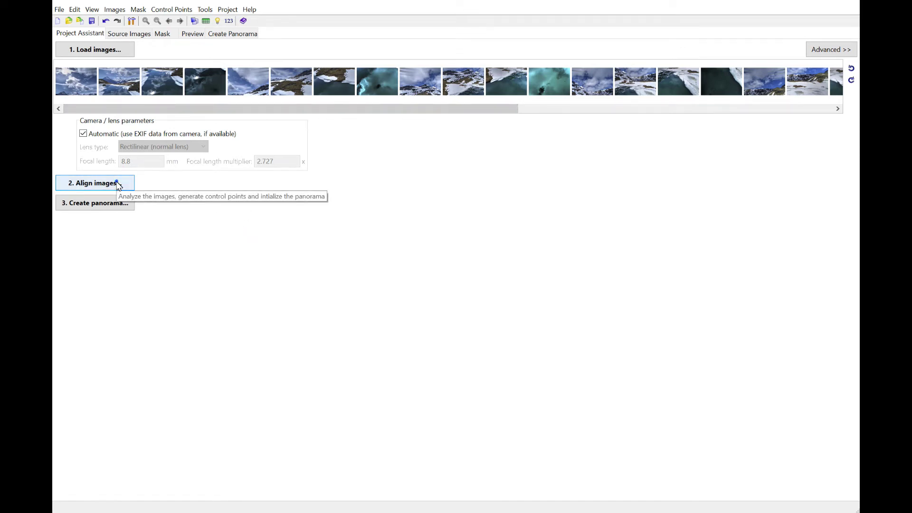
- Align the images based on the imported Papywizard position data
click(118, 184)
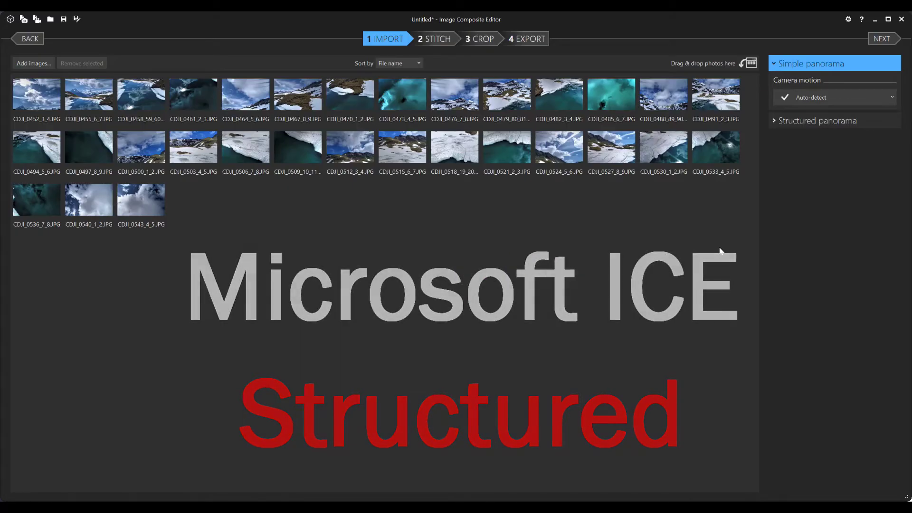
- Set the panorama to a structured layout spanning 360° horizontally, keeping the original grid corner
click(775, 118)
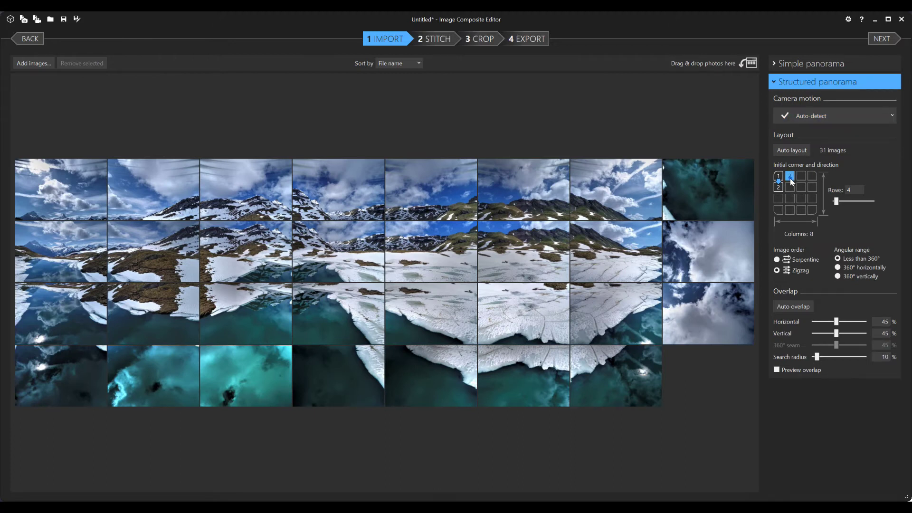
click(782, 191)
click(782, 190)
click(850, 268)
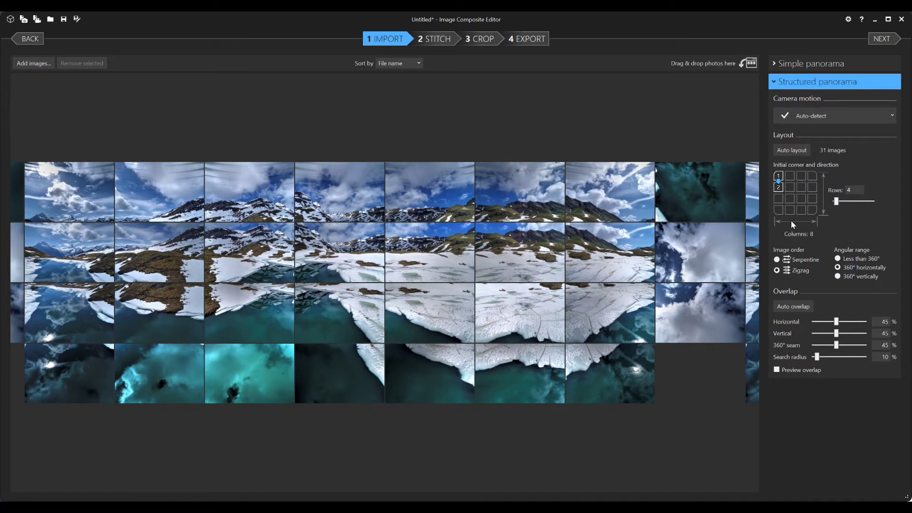
- Delete the three extra sky shots (images 29–31) and stitch the remaining 28 images
click(683, 200)
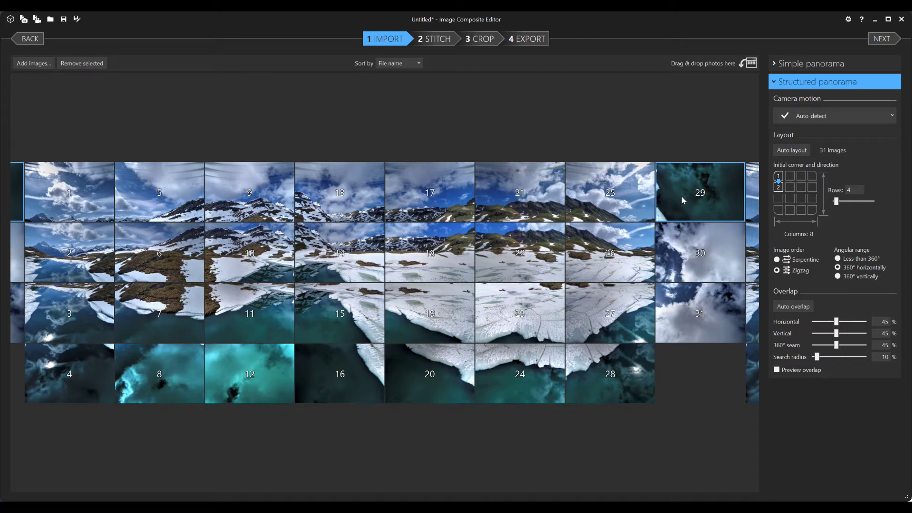
key(Delete)
click(699, 205)
key(Delete)
click(693, 213)
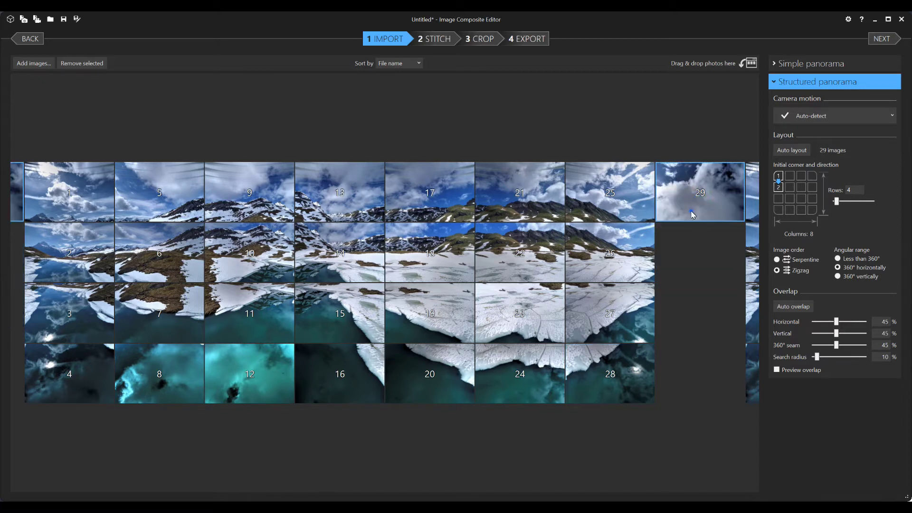
key(Delete)
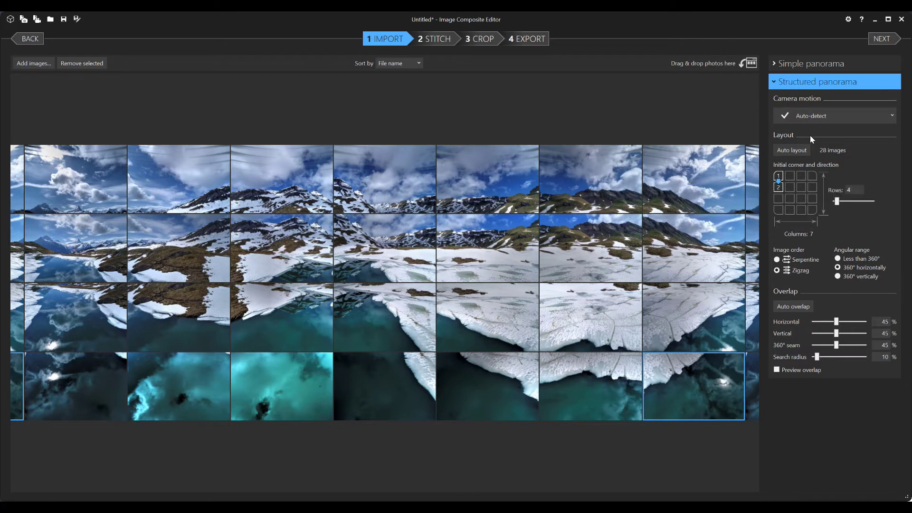
click(434, 37)
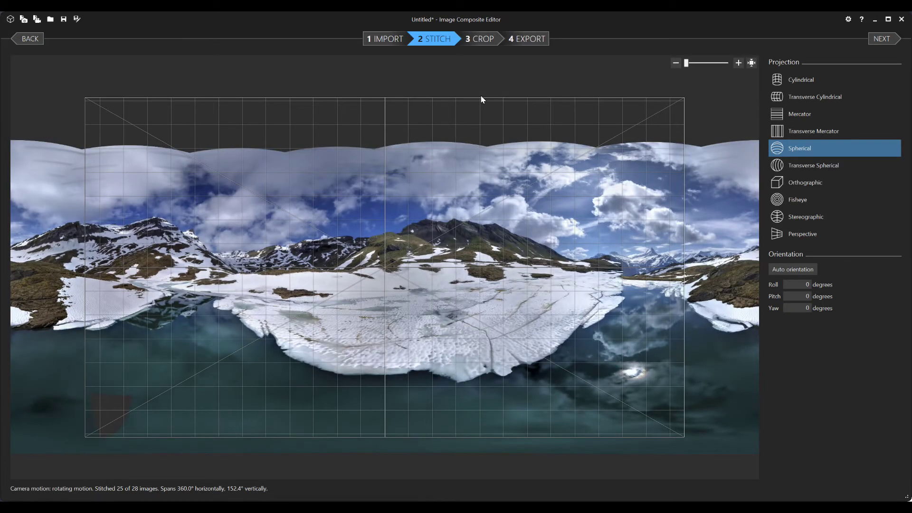
- Proceed to the crop step once spherical stitching is complete
click(492, 43)
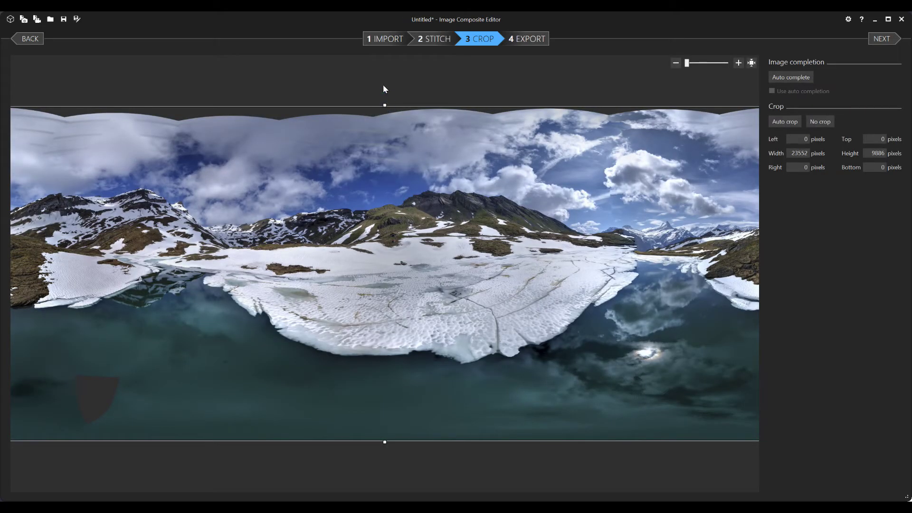
- Auto-complete the missing areas and export the panorama as 2_CDJI_0452_3_4_stitch.jpg
click(780, 78)
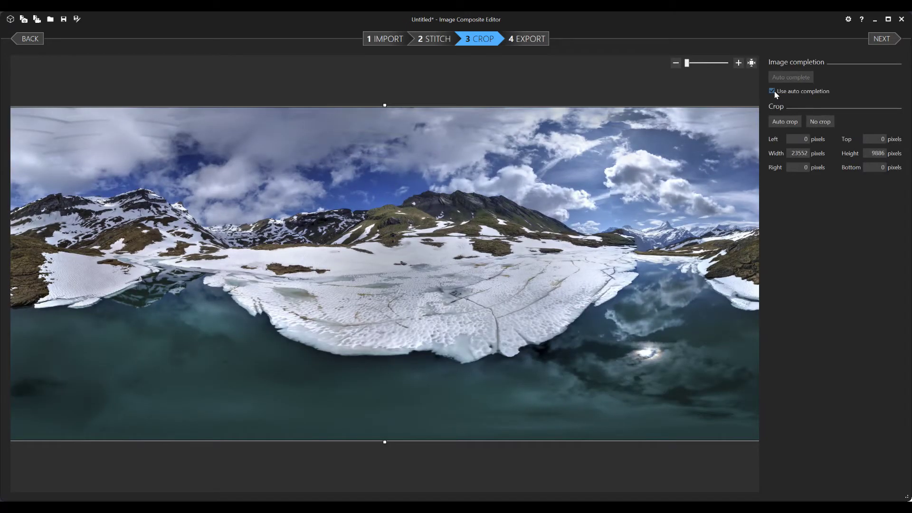
click(534, 38)
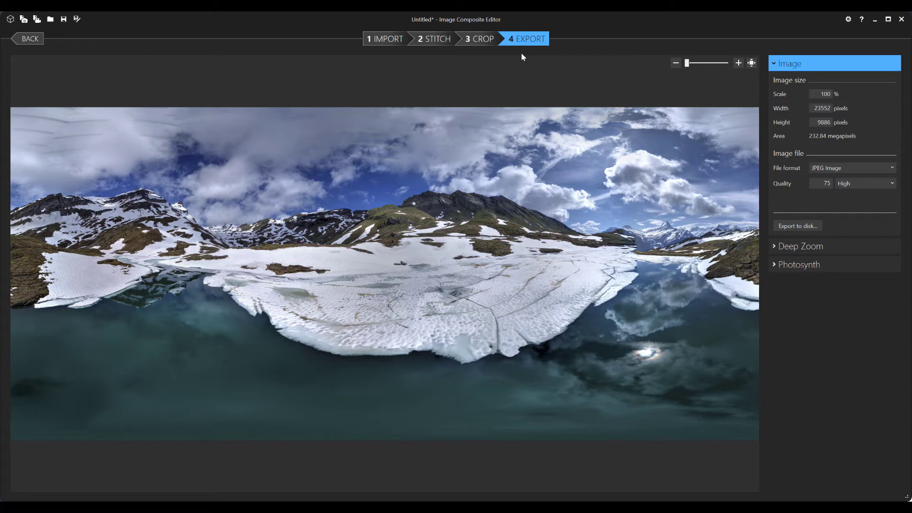
click(785, 224)
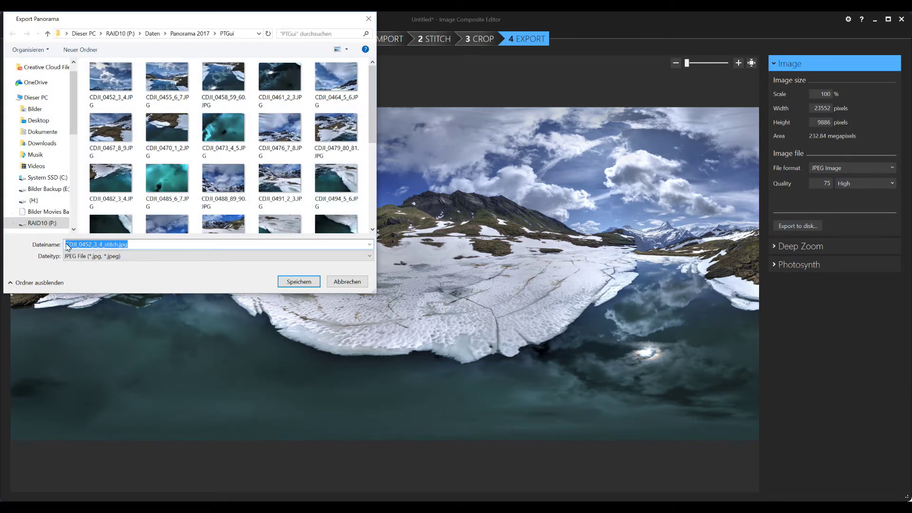
click(67, 246)
text(2_)
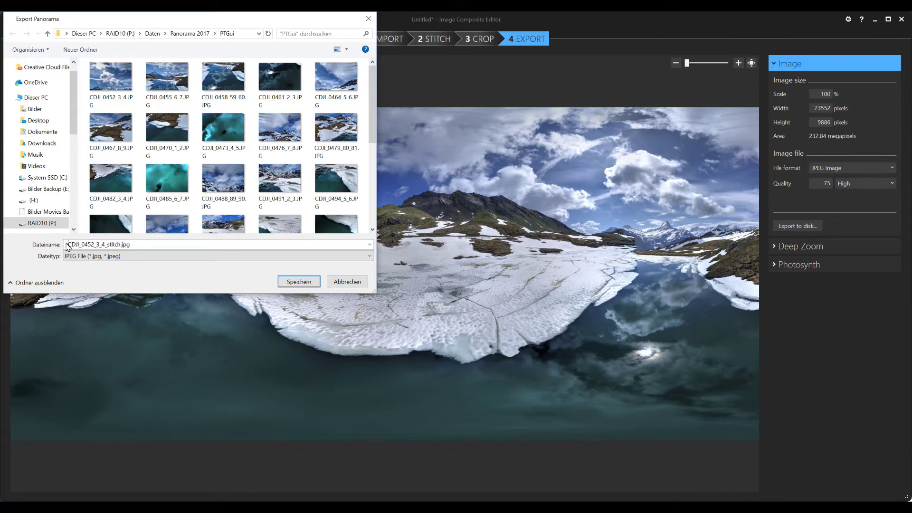
key(Return)
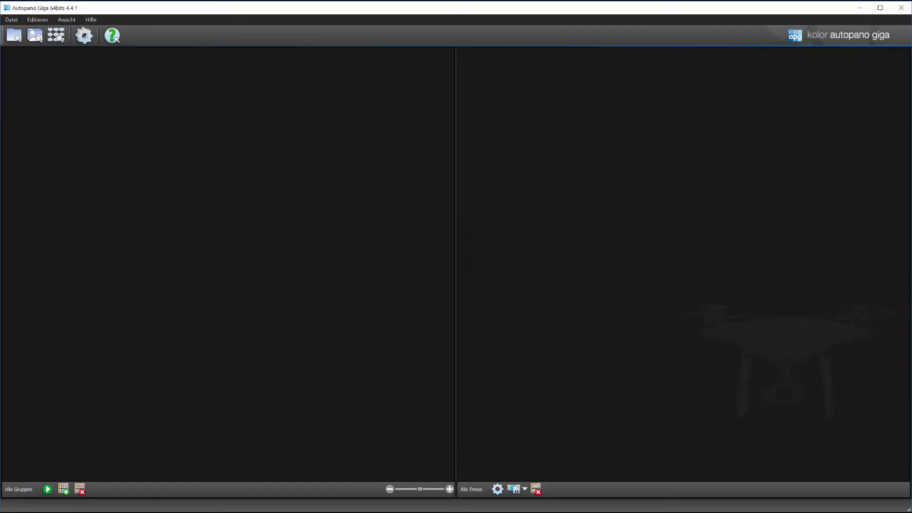
- Add all 31 CDJI drone photos to Autopano Giga as a new group
click(31, 38)
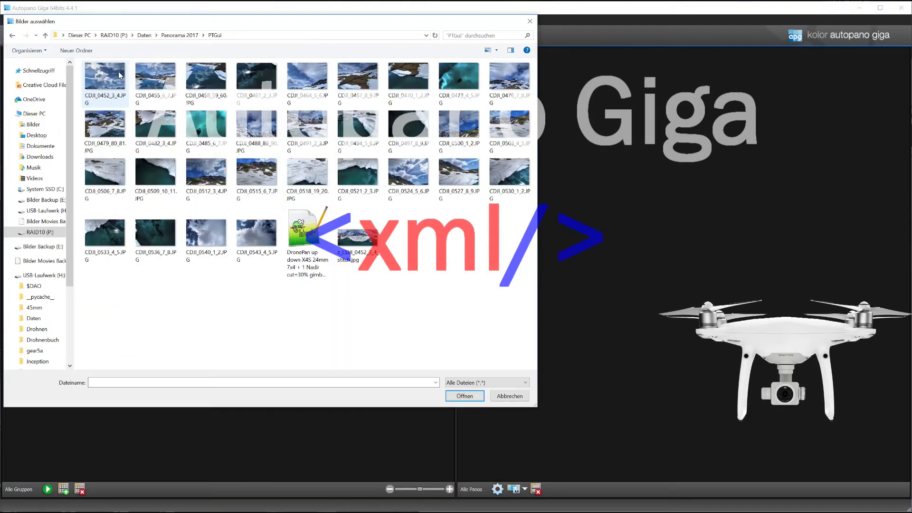
click(118, 75)
shift+click(256, 233)
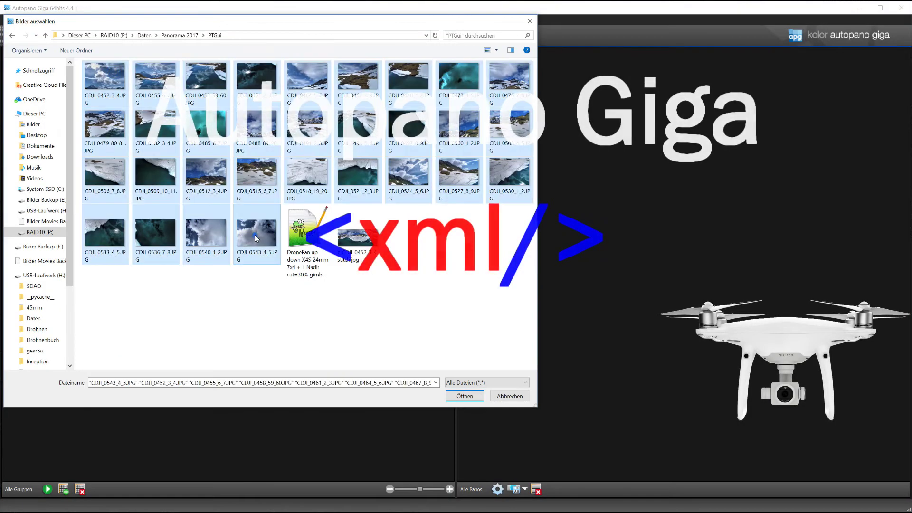
click(475, 397)
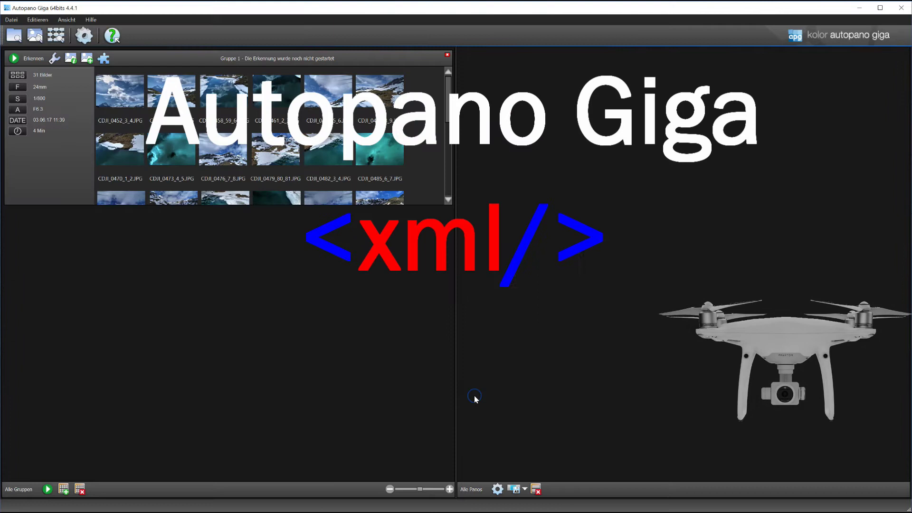
- Detect panoramas, inspect the 360° panorama's images in the editor, then close it
click(35, 60)
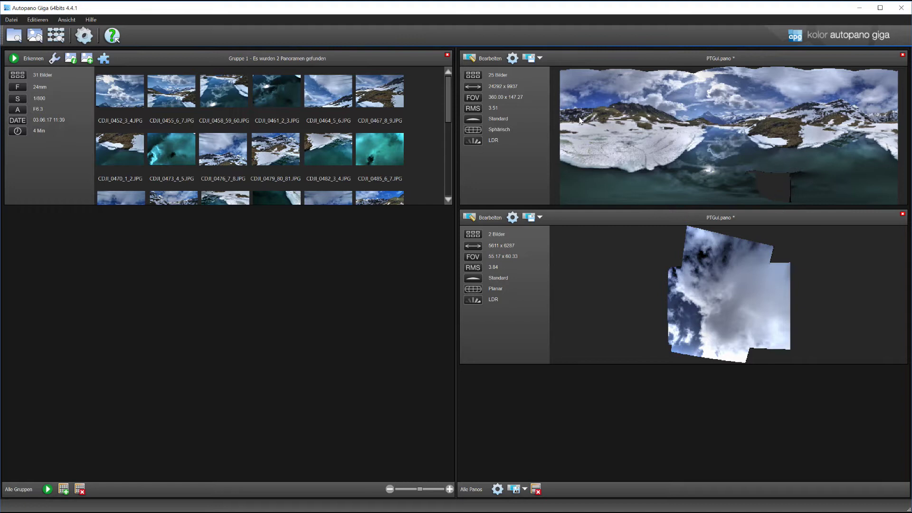
click(481, 60)
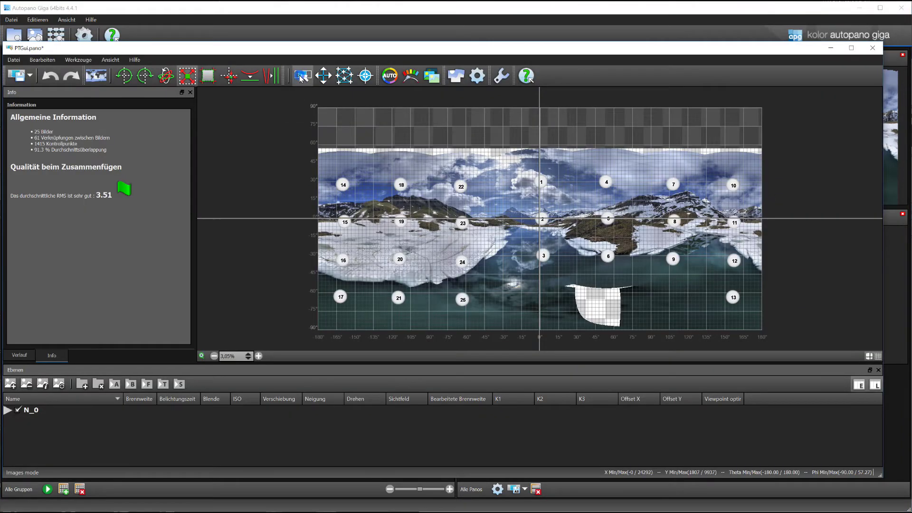
click(301, 76)
click(873, 48)
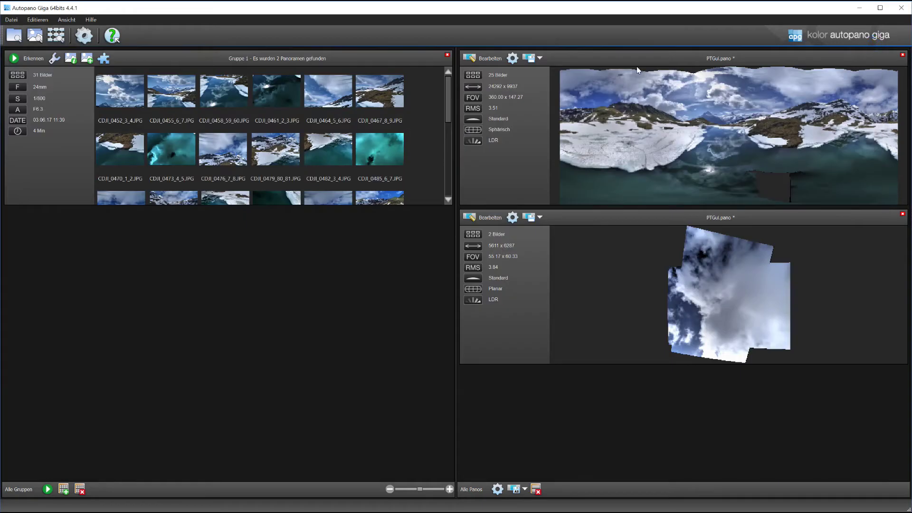
- Choose Papywizard as the source in the Import assistant
click(70, 59)
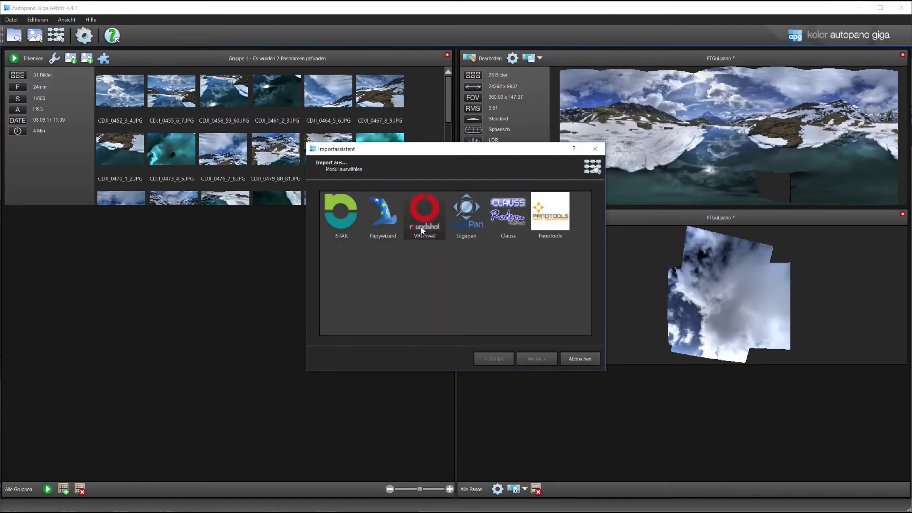
click(378, 219)
click(532, 358)
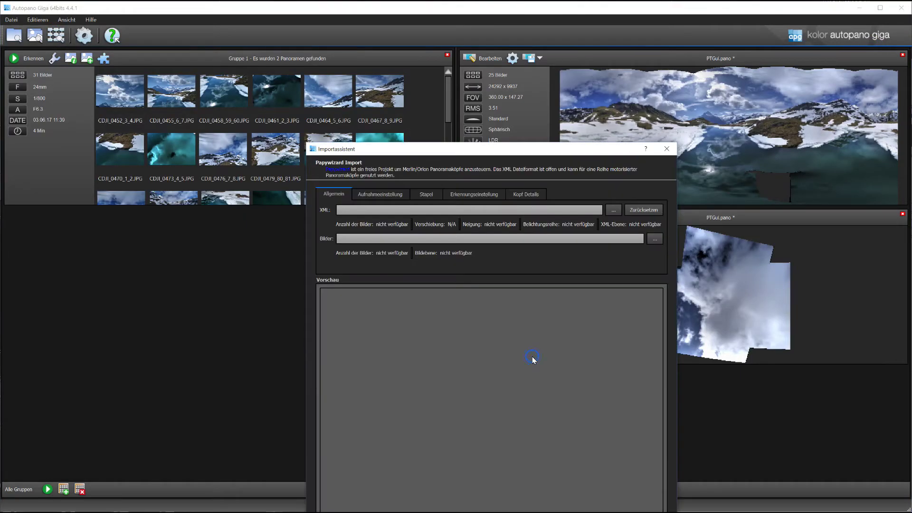
drag(564, 151, 540, 71)
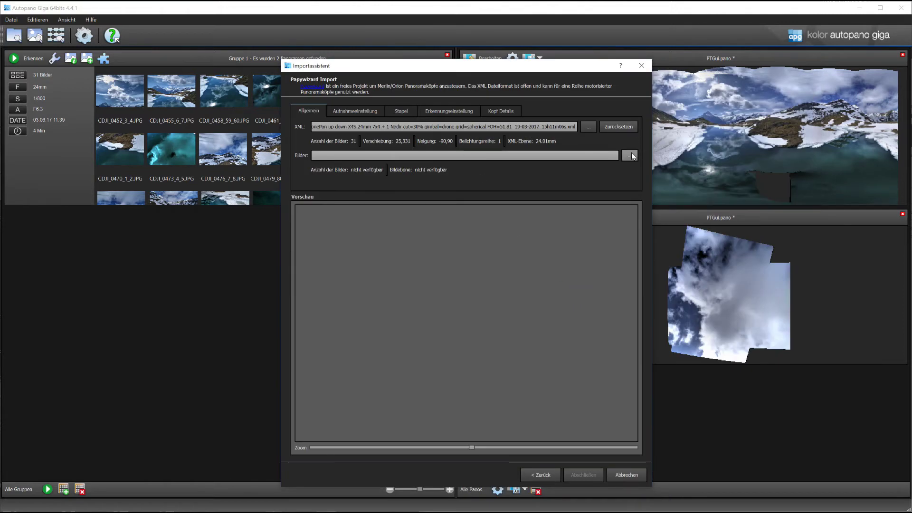
- Select all 31 CDJI photos for the Papywizard import and finish creating the new group
click(630, 156)
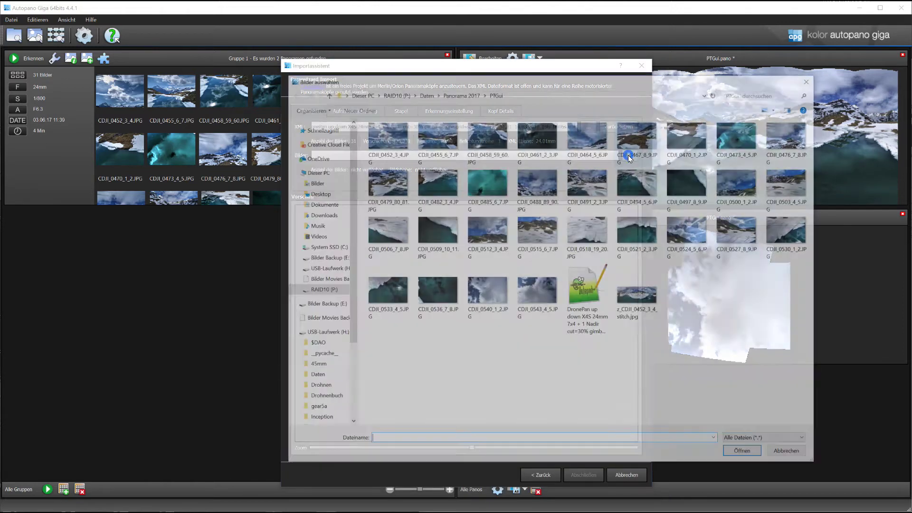
click(385, 138)
shift+click(532, 292)
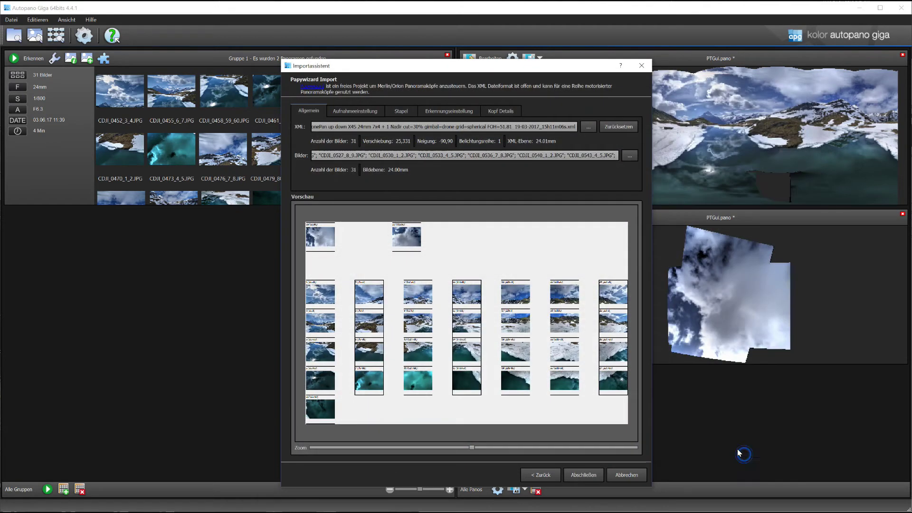
click(745, 453)
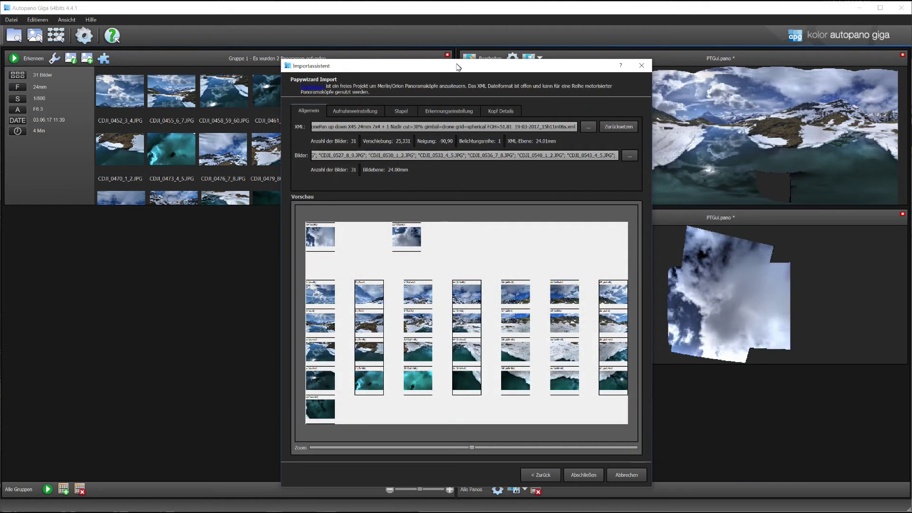
drag(460, 66, 423, 42)
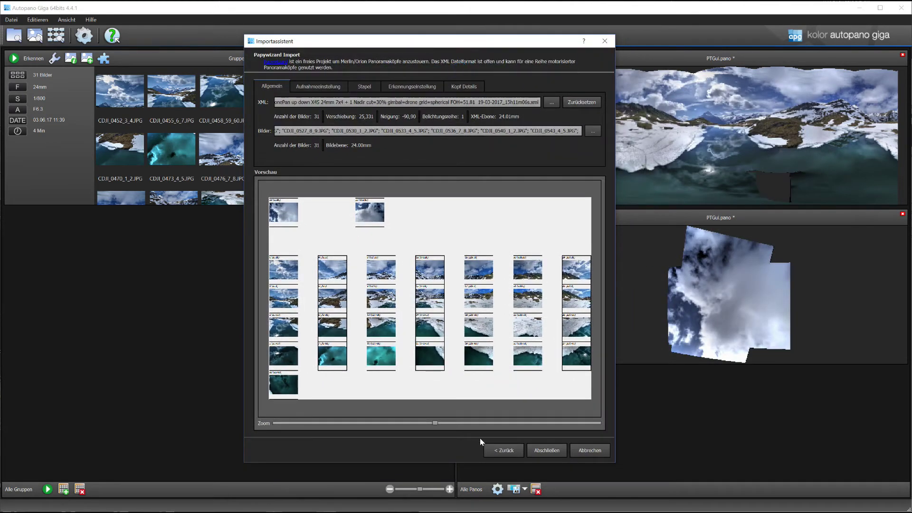
click(546, 451)
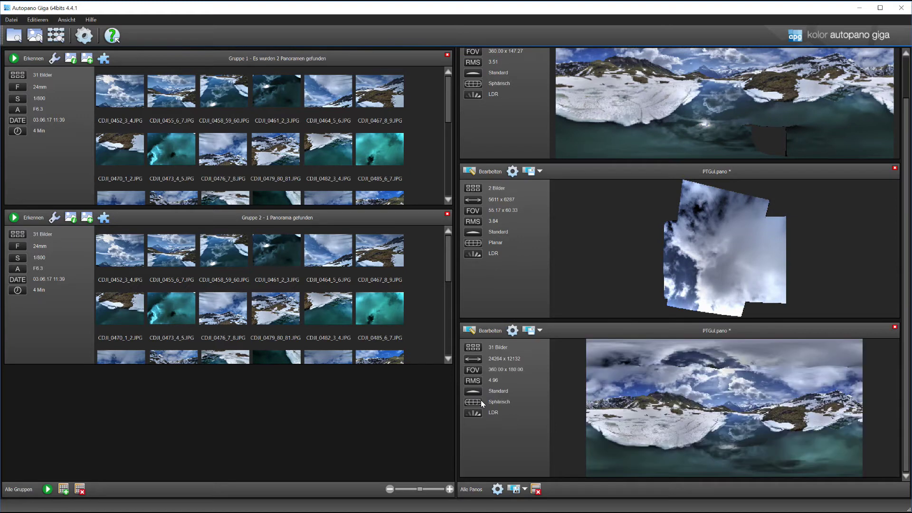
- Open the 31-image Papywizard panorama in the editor and turn on Images mode numbering
click(478, 329)
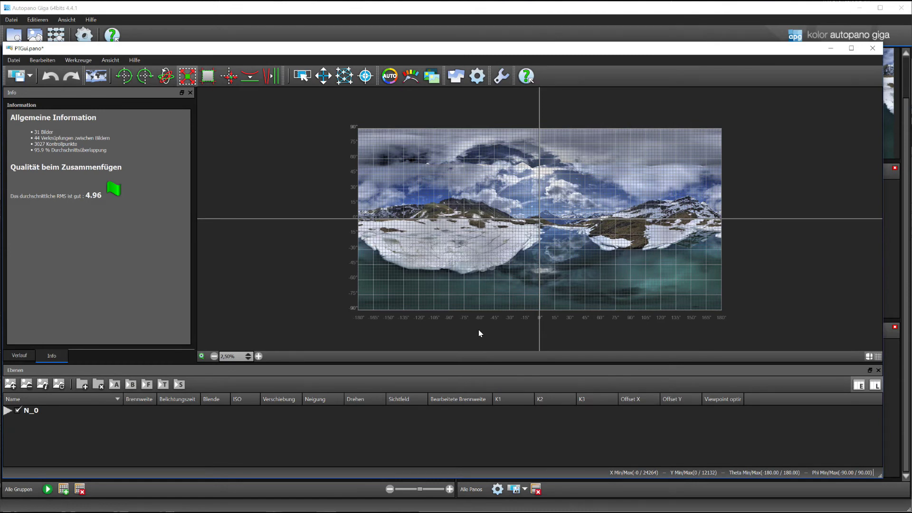
click(303, 75)
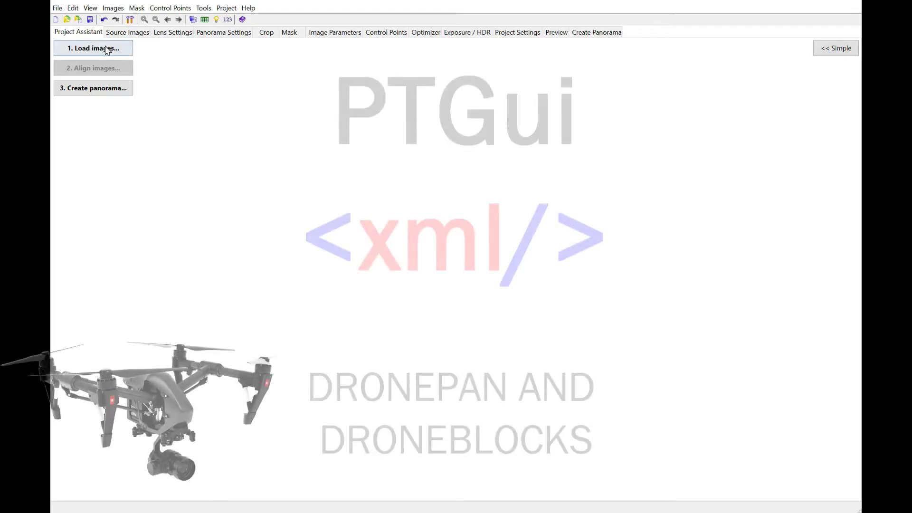
- Load photos DJI_0417 through DJI_0467 and align them, declining to add control points
click(106, 49)
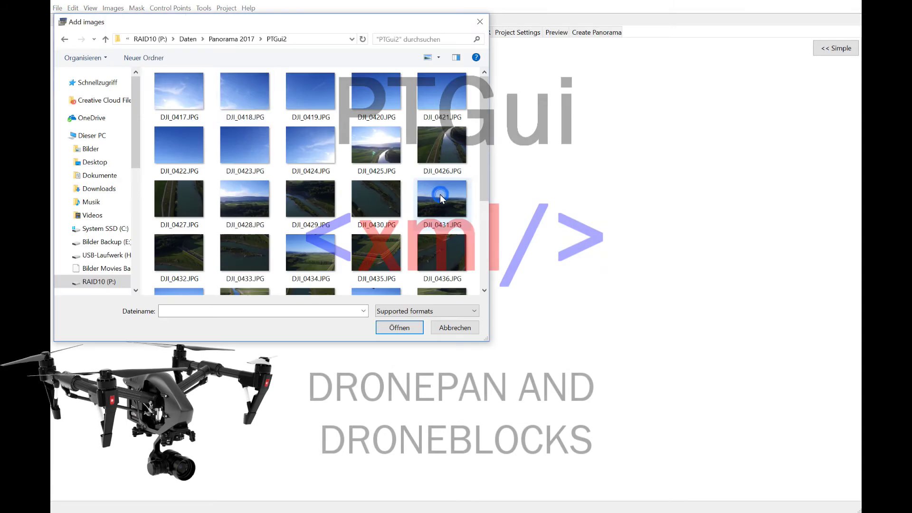
click(180, 93)
scroll(189, 99, down, 3)
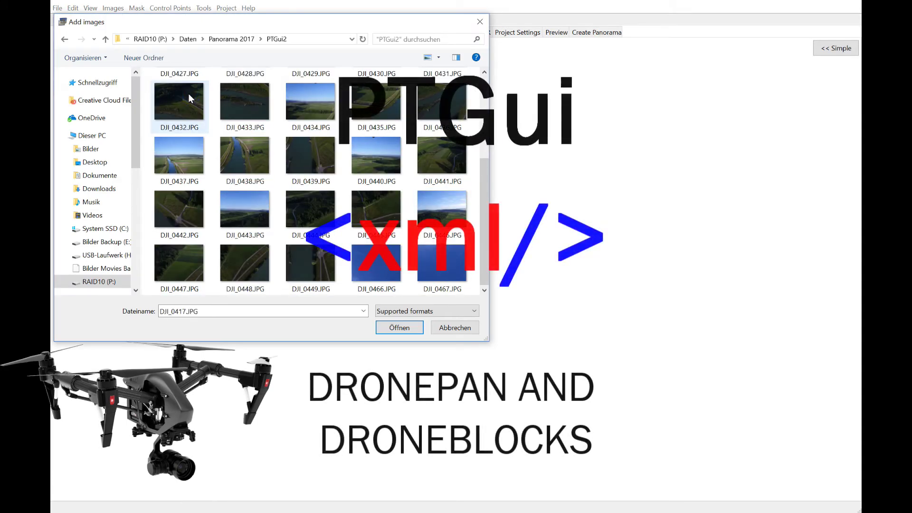
shift+click(442, 263)
click(421, 333)
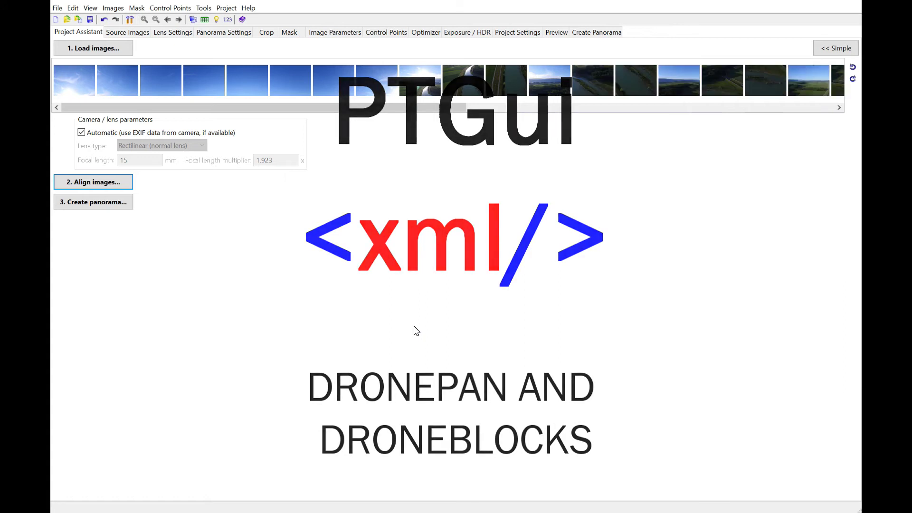
click(110, 182)
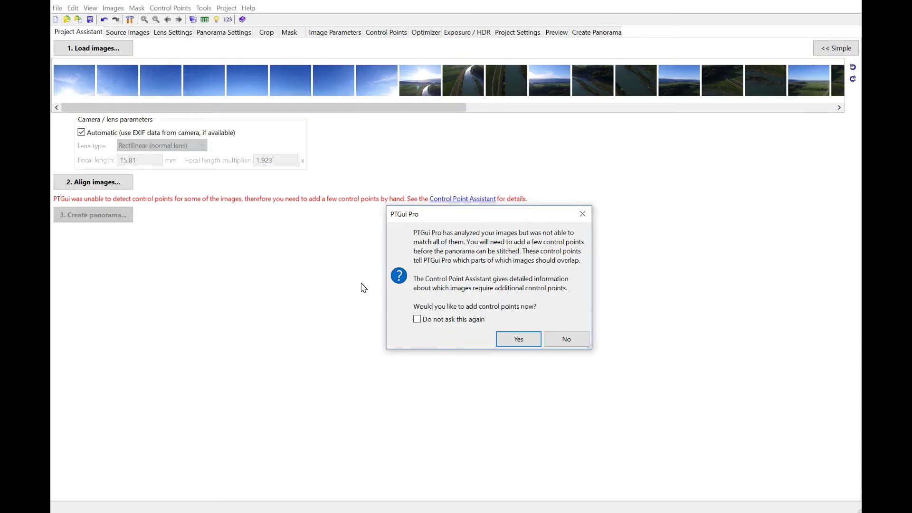
click(562, 340)
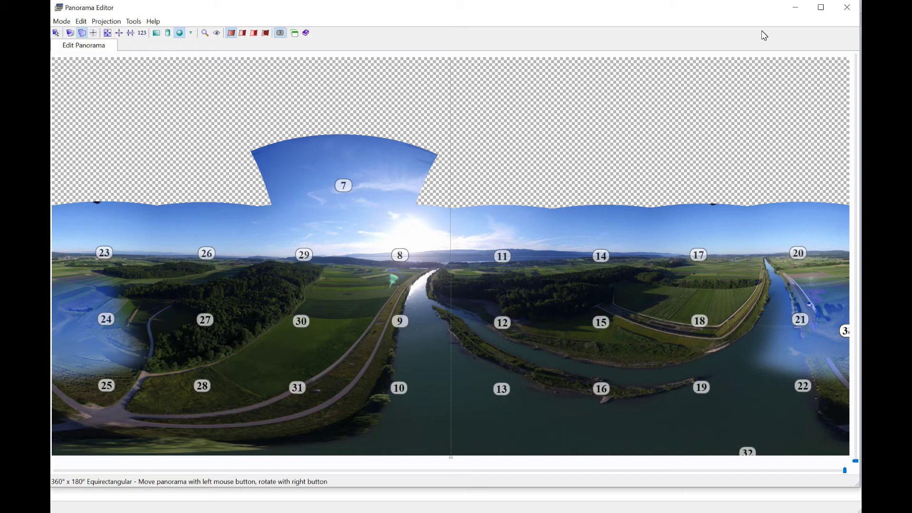
- Close the editor, start a new project, and reload photos DJI_0417 through DJI_0467
click(848, 8)
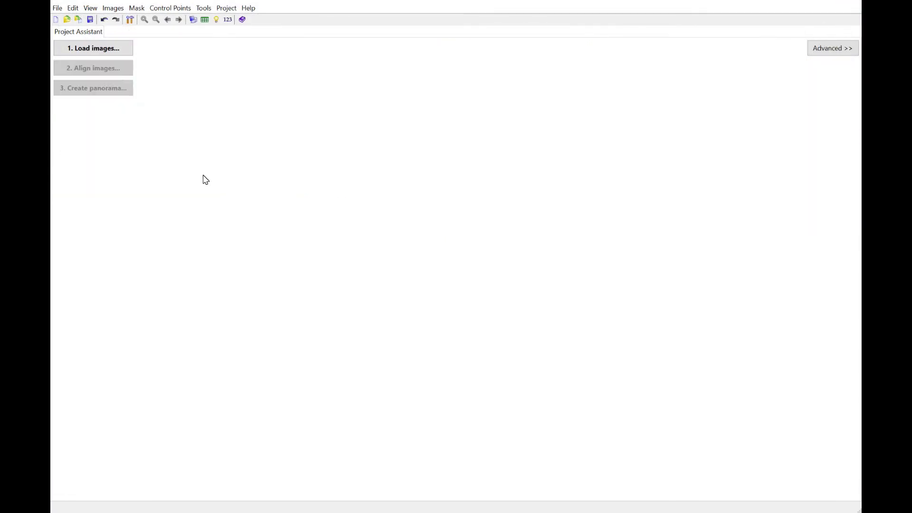
click(97, 53)
click(185, 101)
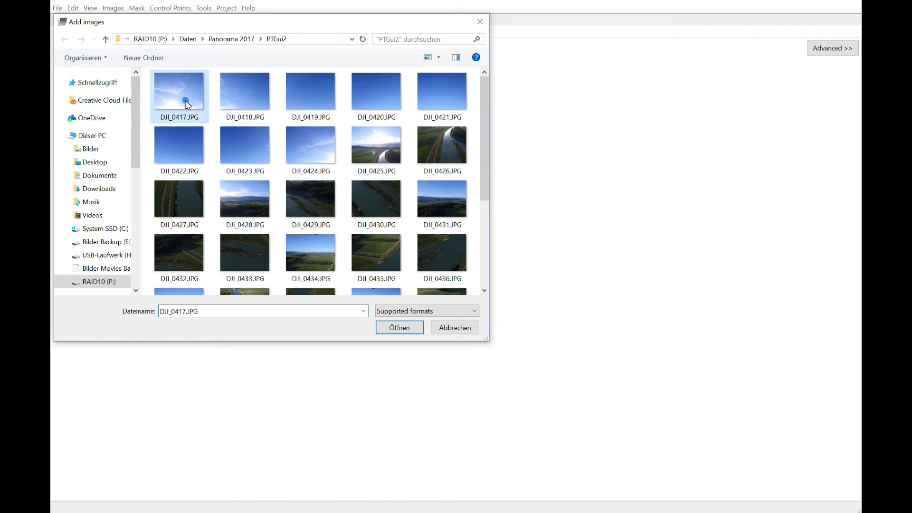
scroll(187, 106, down, 3)
shift+click(424, 257)
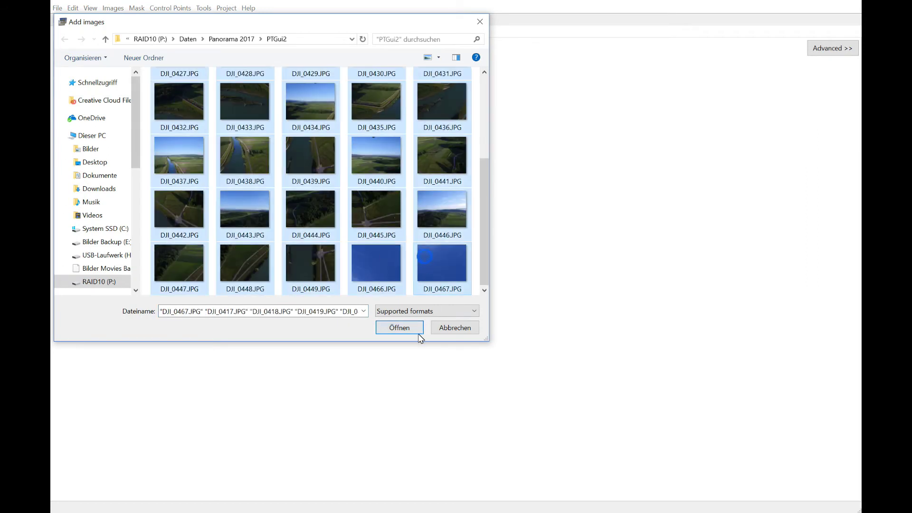
click(404, 328)
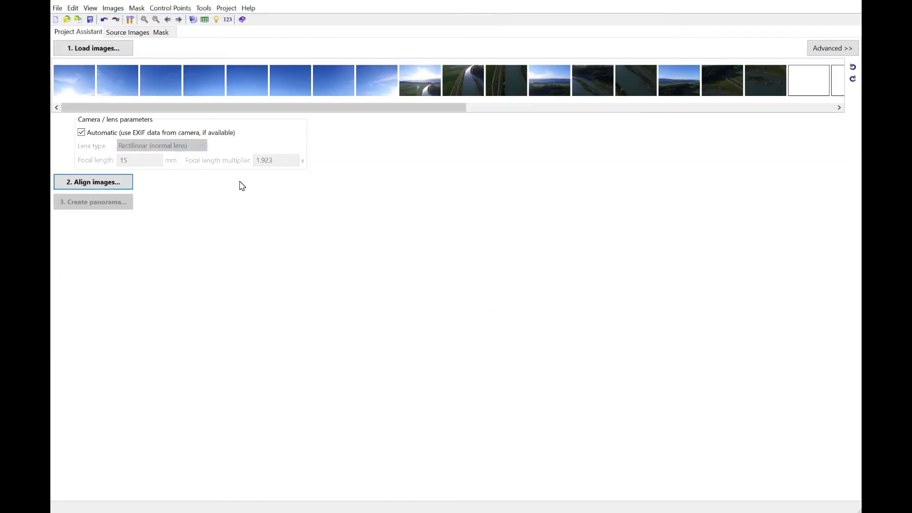
- Import the DronePan Papywizard XML and align the images into a 360°×180° panorama
click(58, 8)
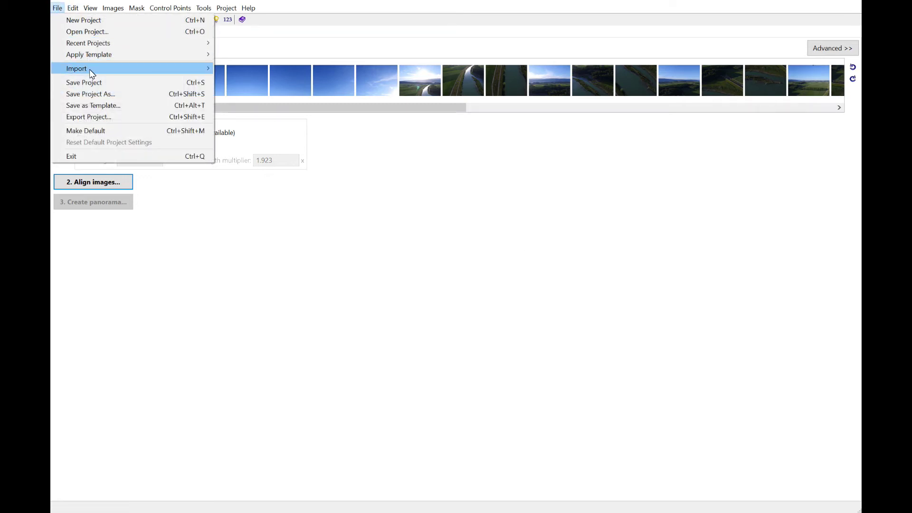
mouse_move(106, 70)
click(232, 69)
double_click(180, 115)
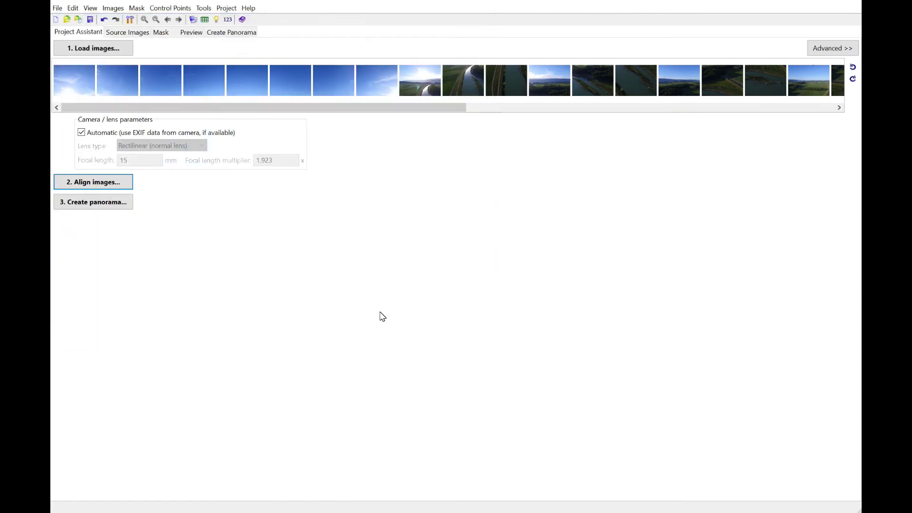
click(76, 182)
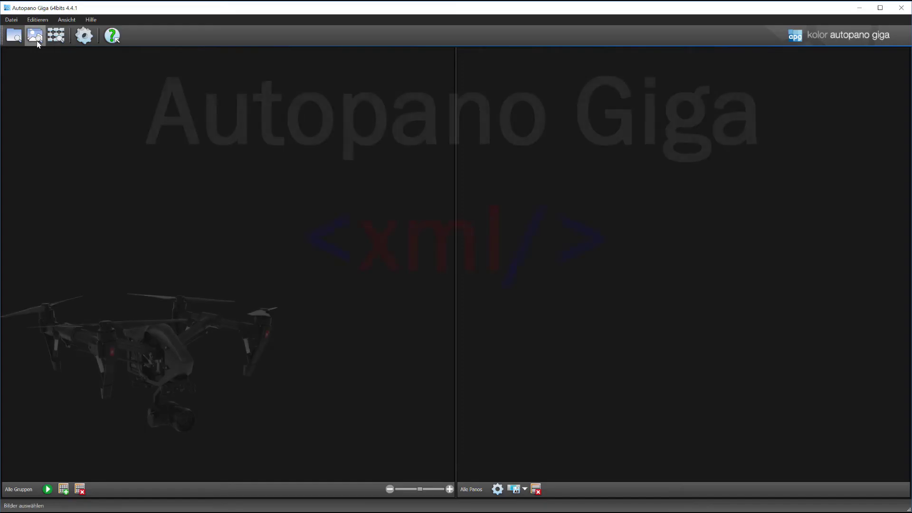
- Add all 35 DJI photos as one group, detect panoramas, and scroll to the 28-image result
click(36, 40)
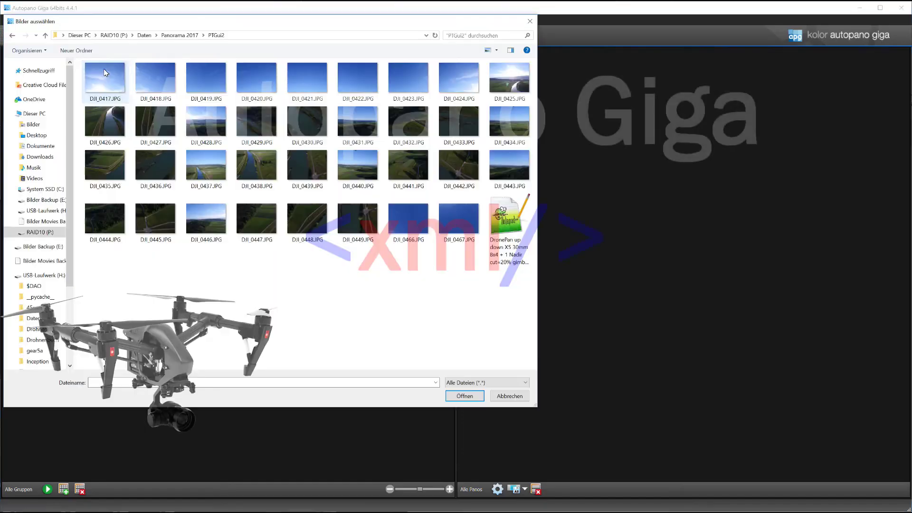
shift+click(470, 252)
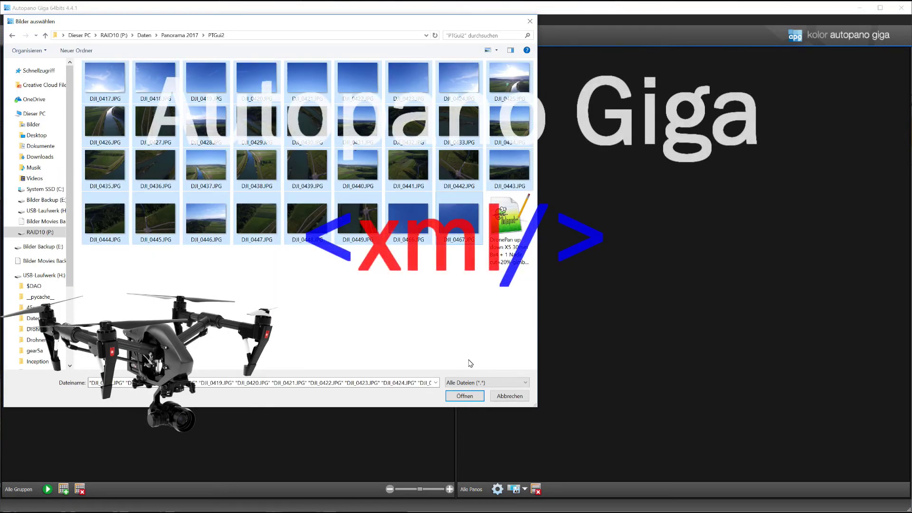
click(469, 398)
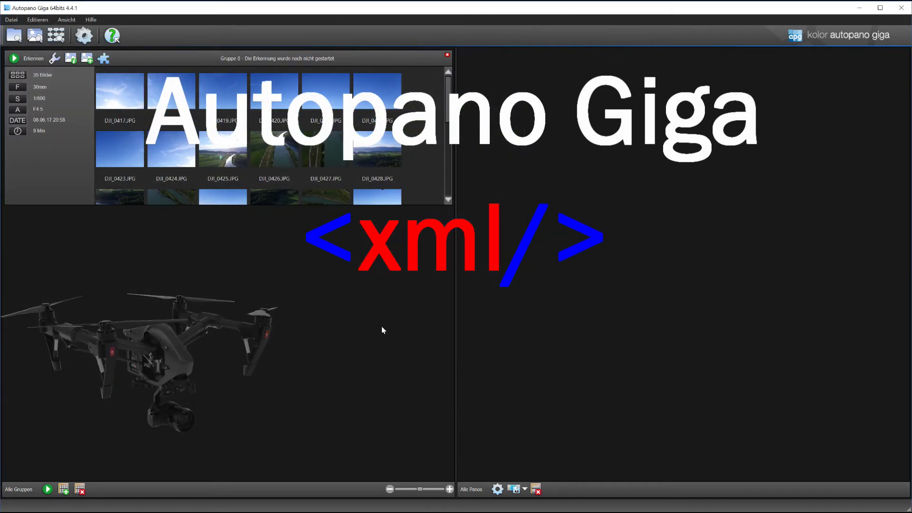
click(19, 58)
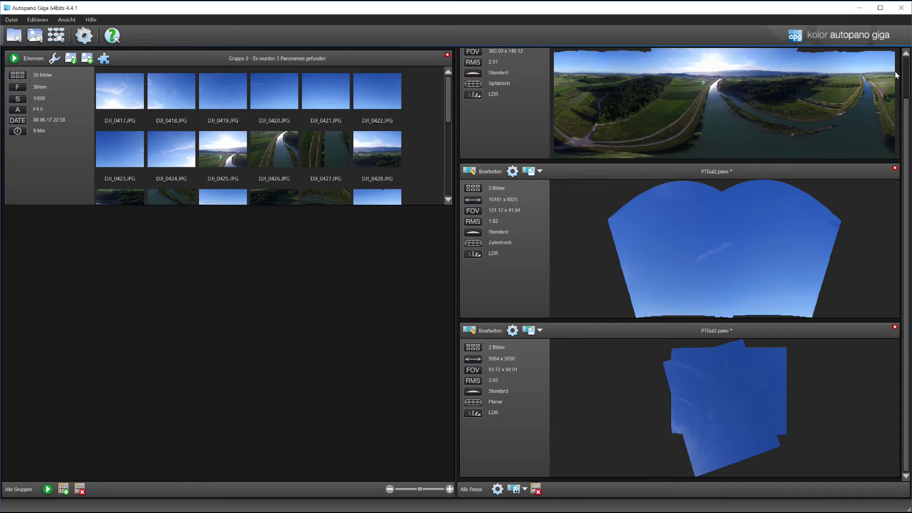
click(909, 67)
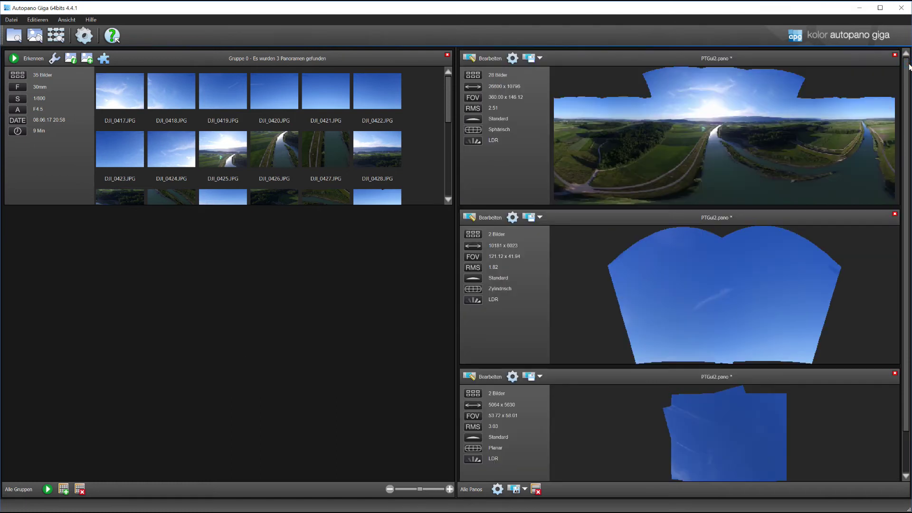
- Check the 28-image panorama's numbered images, then close both small sky panoramas without saving
click(490, 58)
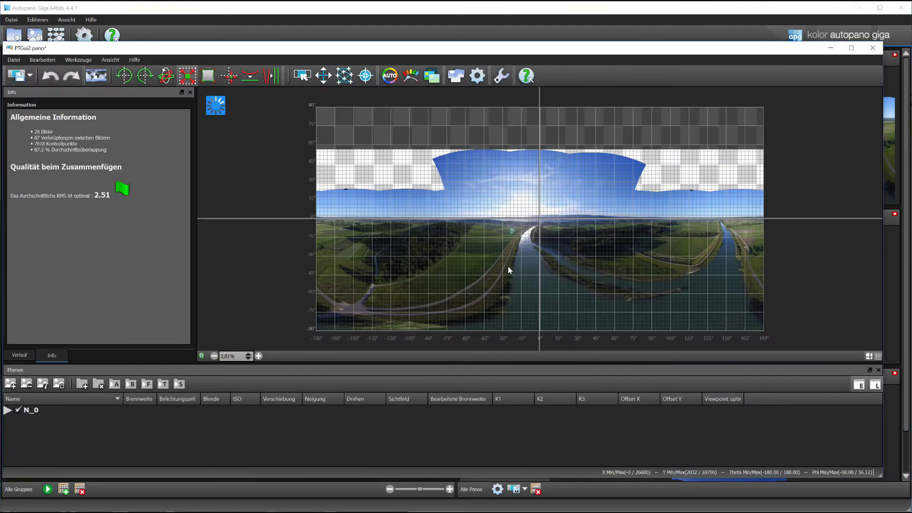
click(305, 78)
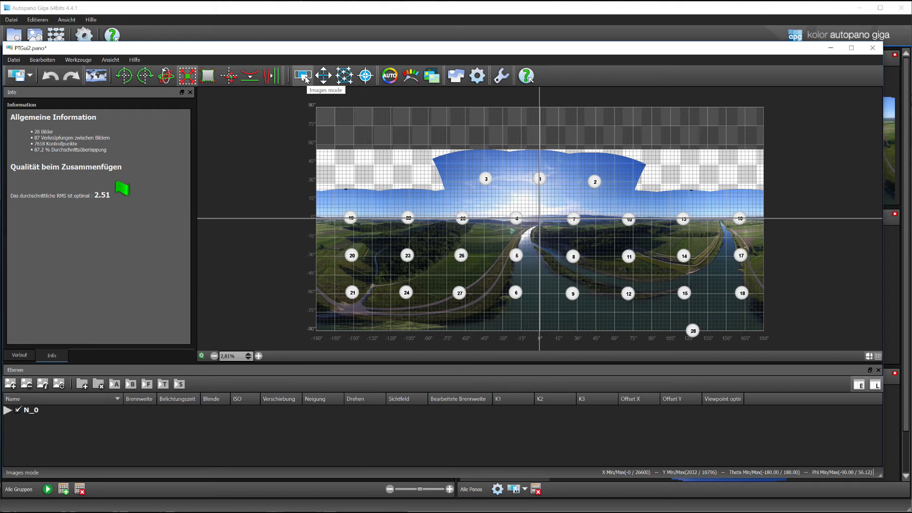
key(alt+F4)
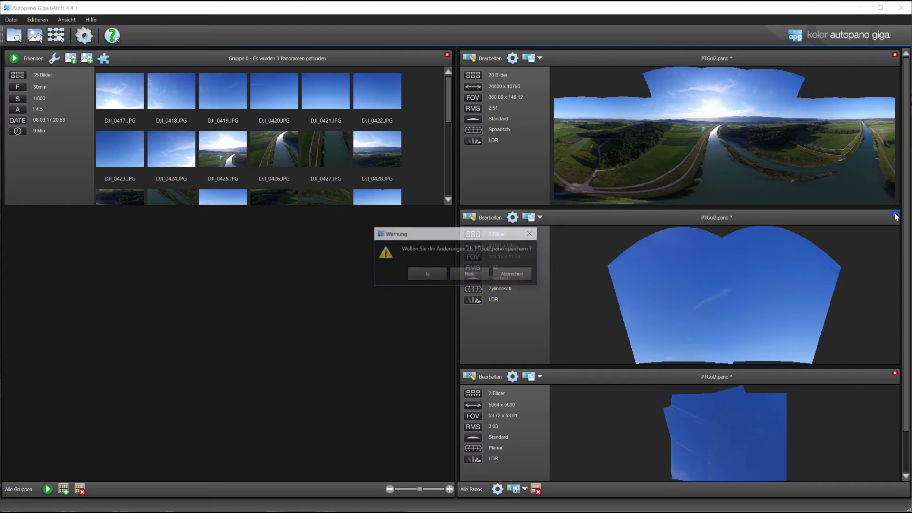
click(468, 275)
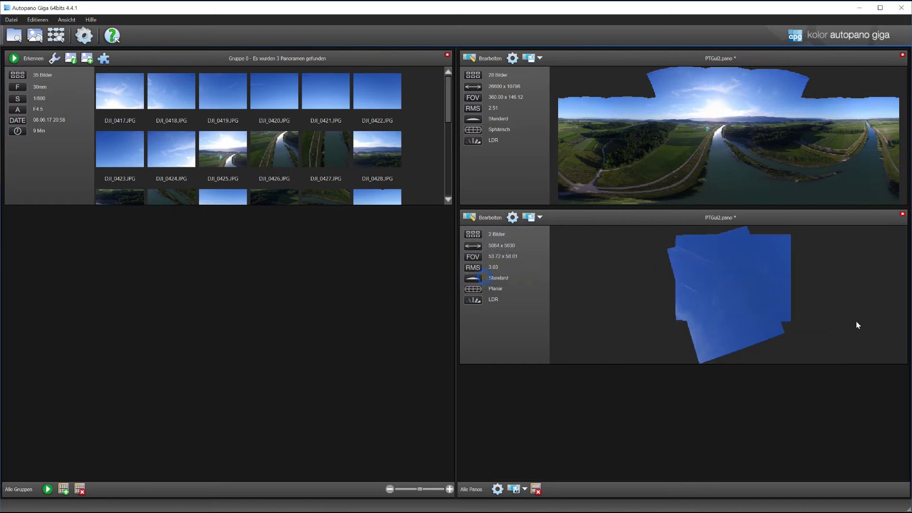
click(902, 215)
click(469, 274)
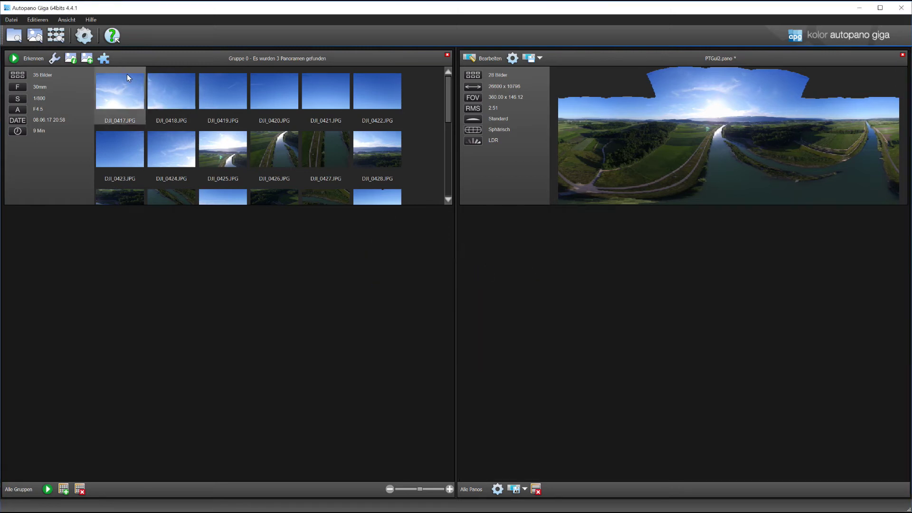
- Start a Papywizard import and load the drone panorama XML file
click(65, 42)
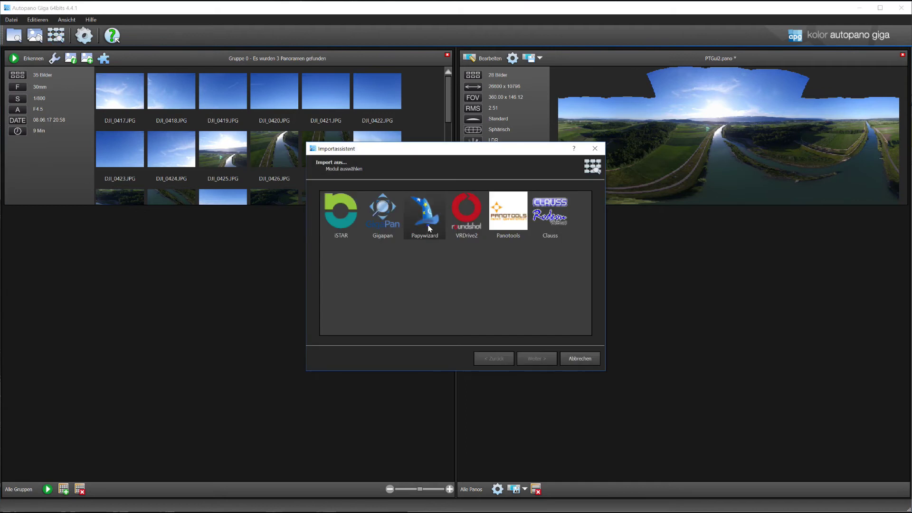
click(429, 229)
click(538, 359)
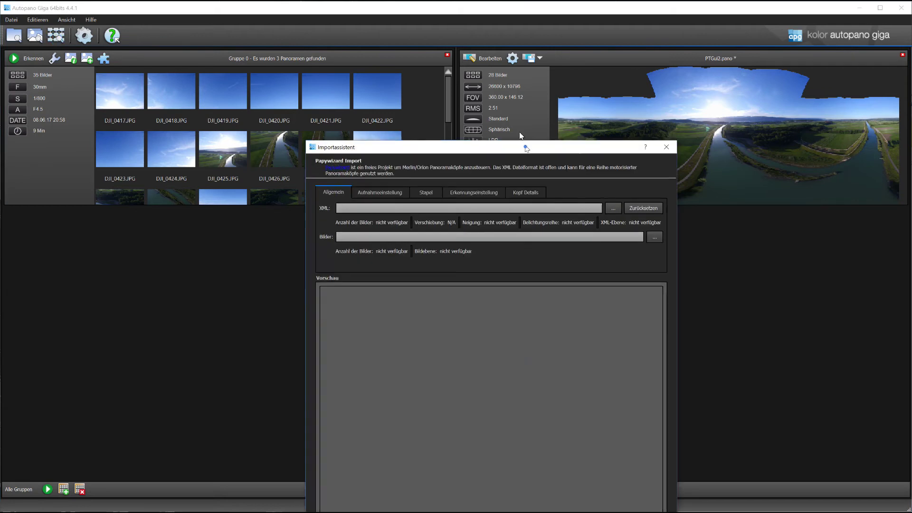
drag(526, 148, 475, 47)
click(562, 106)
double_click(752, 259)
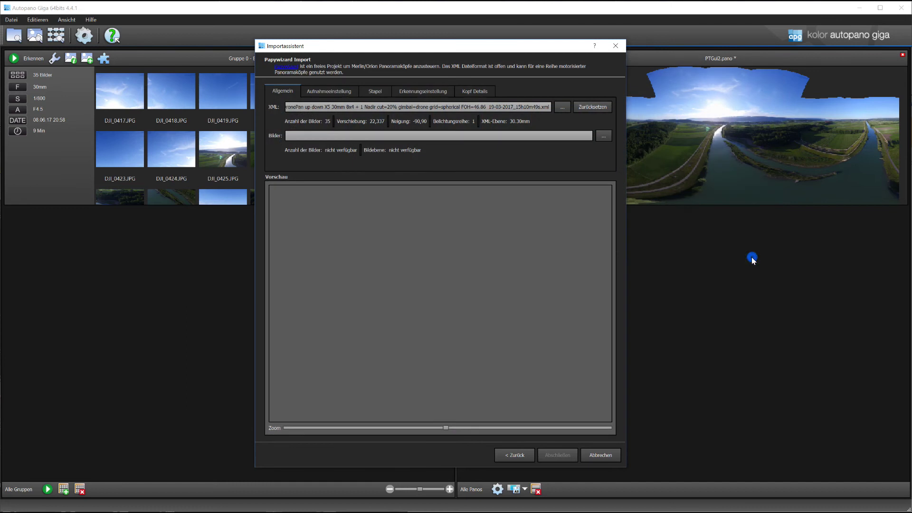
- Add the 35 photos DJI_0417–DJI_0467, finish the import, and show the new panorama's image numbers
click(604, 136)
click(359, 118)
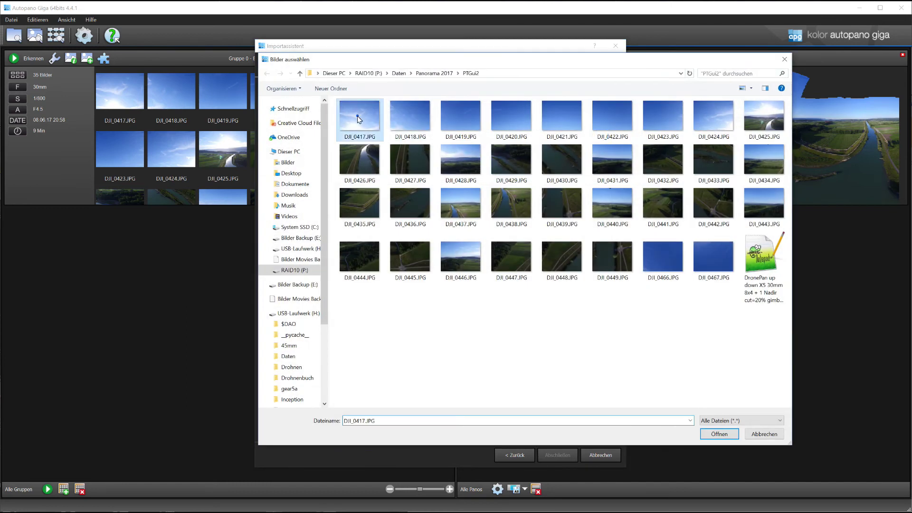
shift+click(720, 264)
click(720, 434)
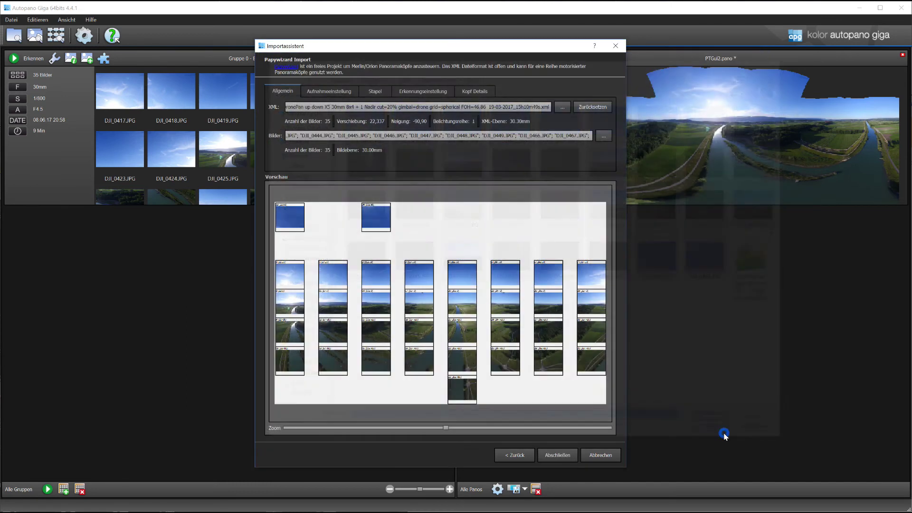
click(569, 455)
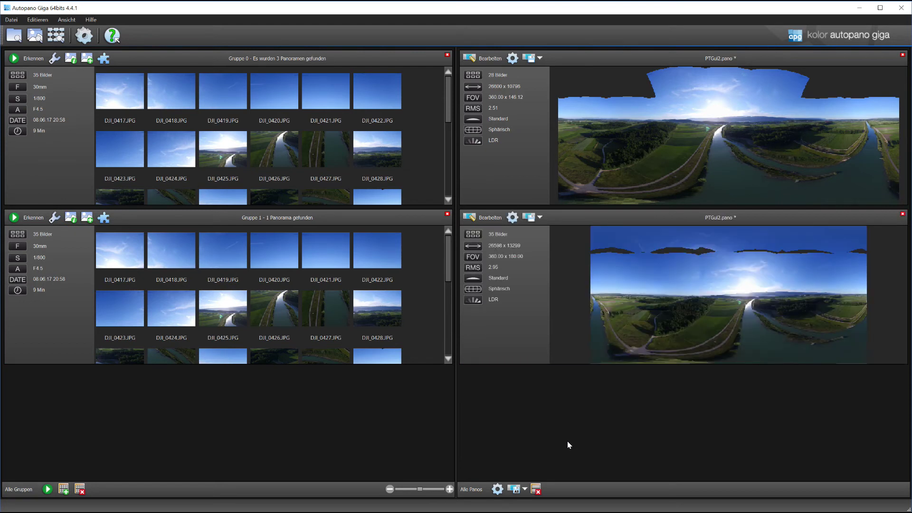
click(483, 219)
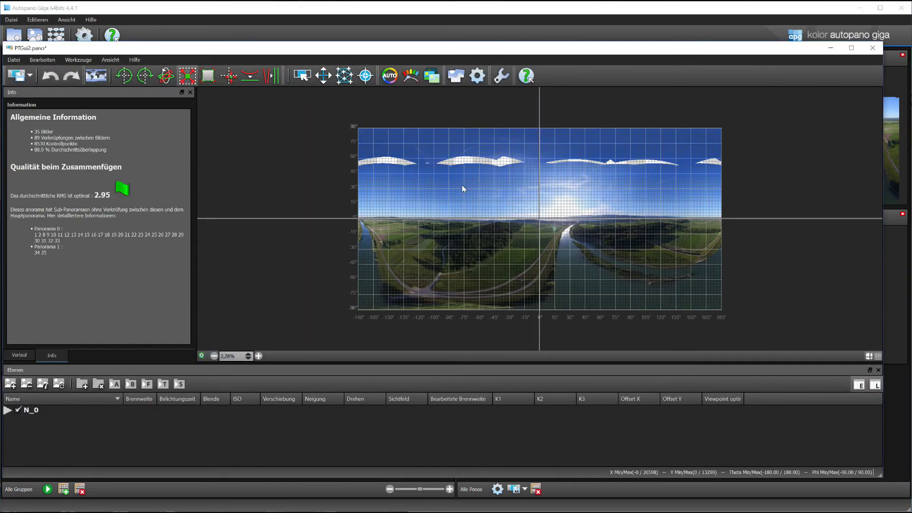
click(295, 77)
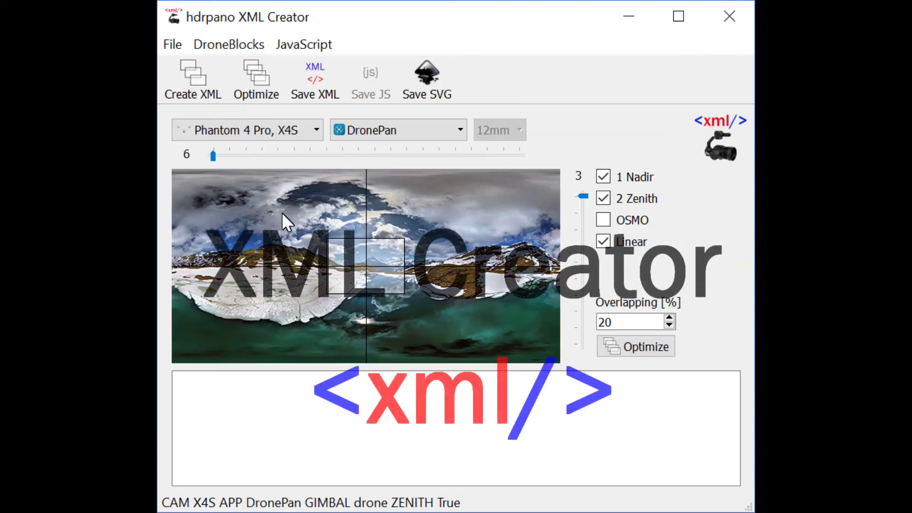
- Set overlap to 25%, optimize, and regenerate the X4S DronePan XML as a 7x4 grid
click(196, 85)
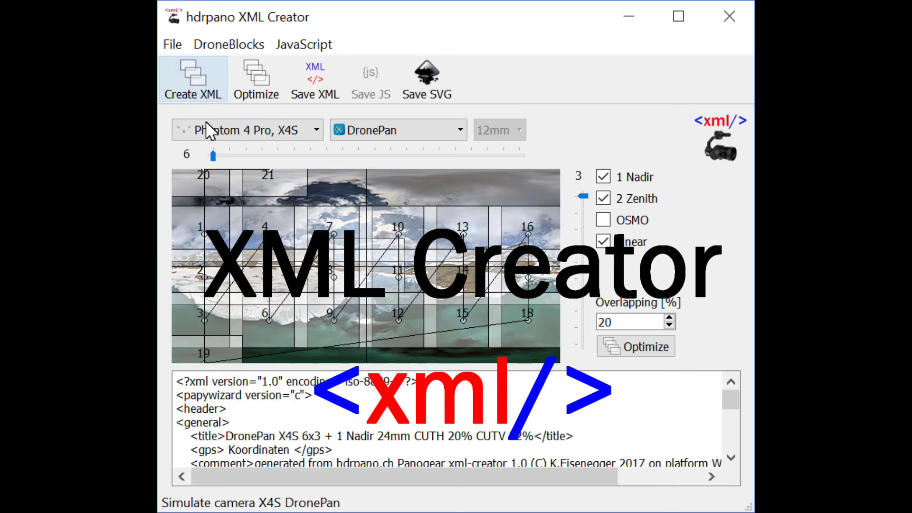
double_click(610, 322)
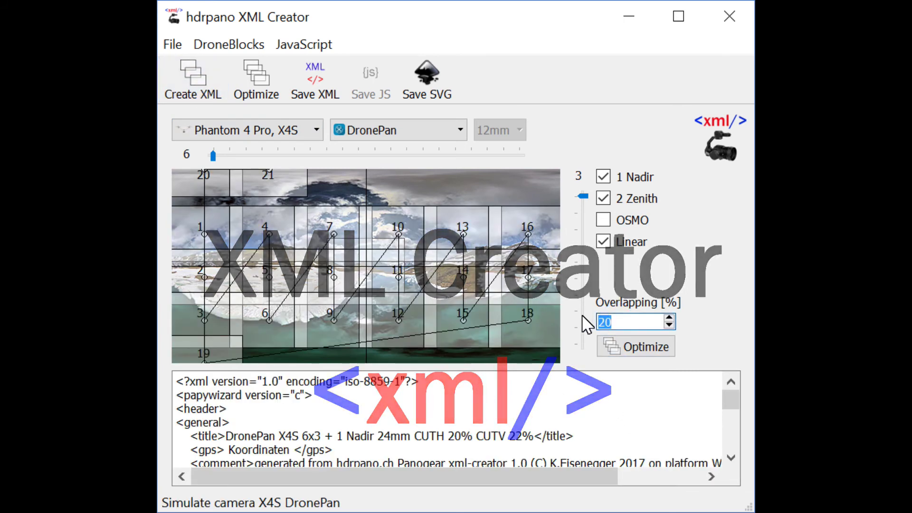
text(25)
click(636, 347)
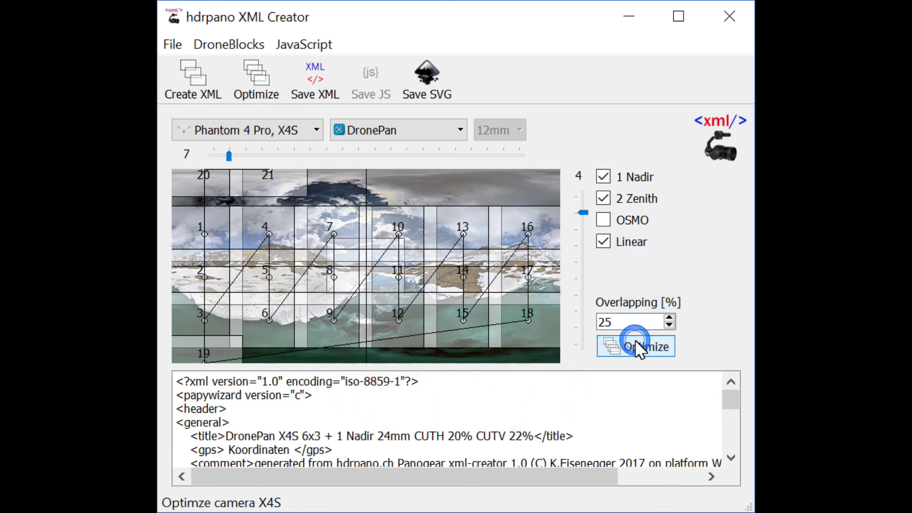
click(201, 86)
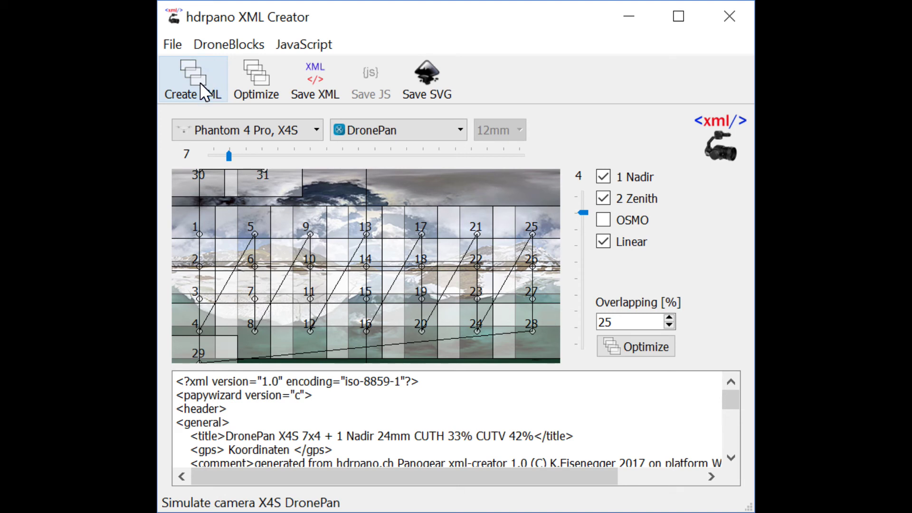
- Switch to Inspire 1 X5 with 25mm lens, set 6 rows, optimize, and regenerate the 13x6 XML
click(279, 130)
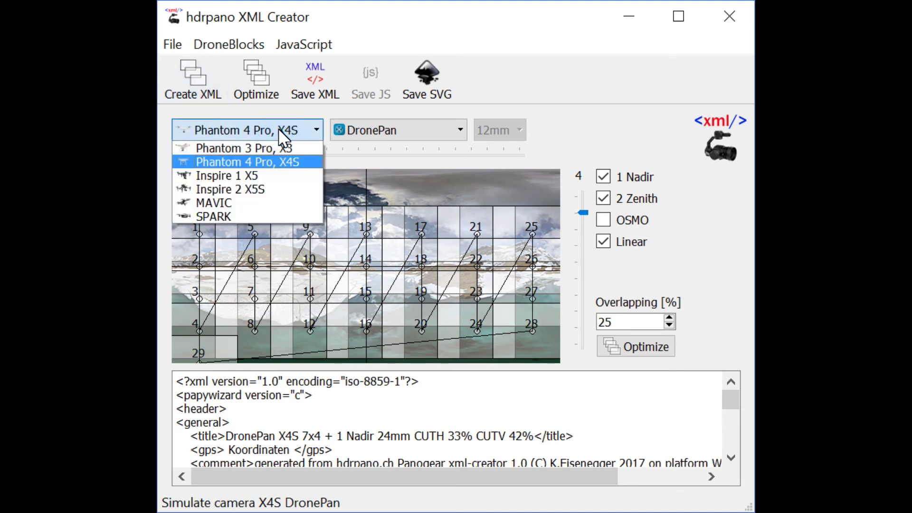
click(252, 172)
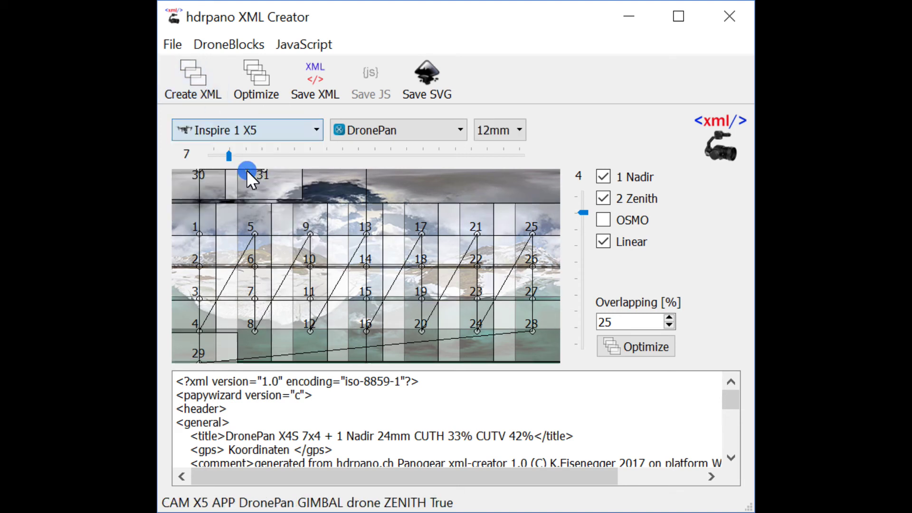
click(501, 127)
click(484, 189)
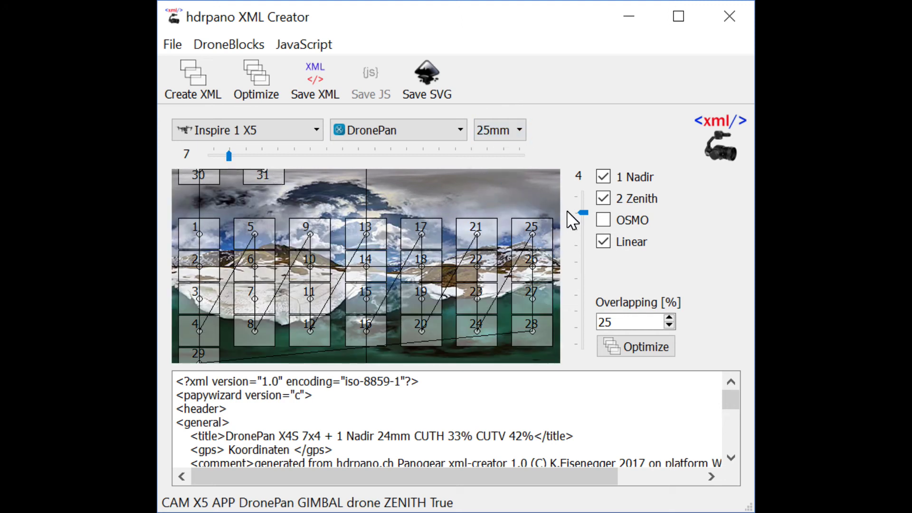
drag(587, 213, 587, 244)
click(645, 352)
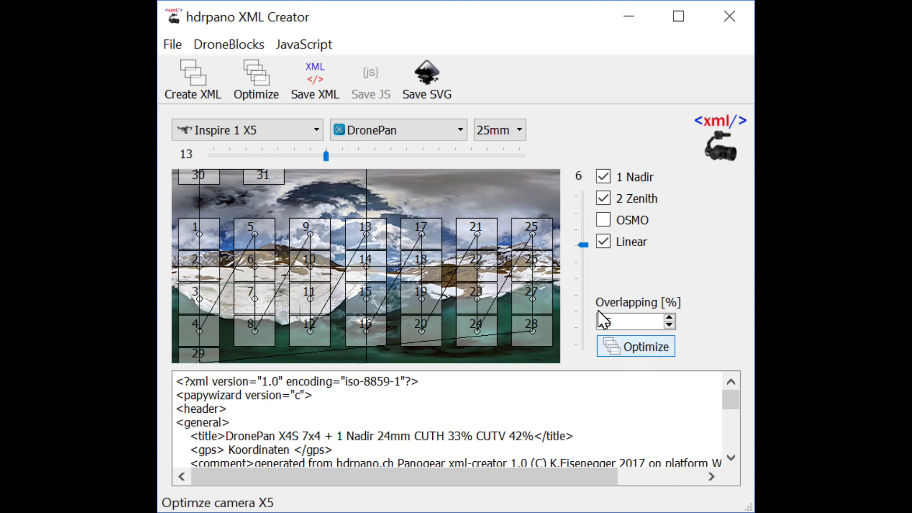
click(201, 78)
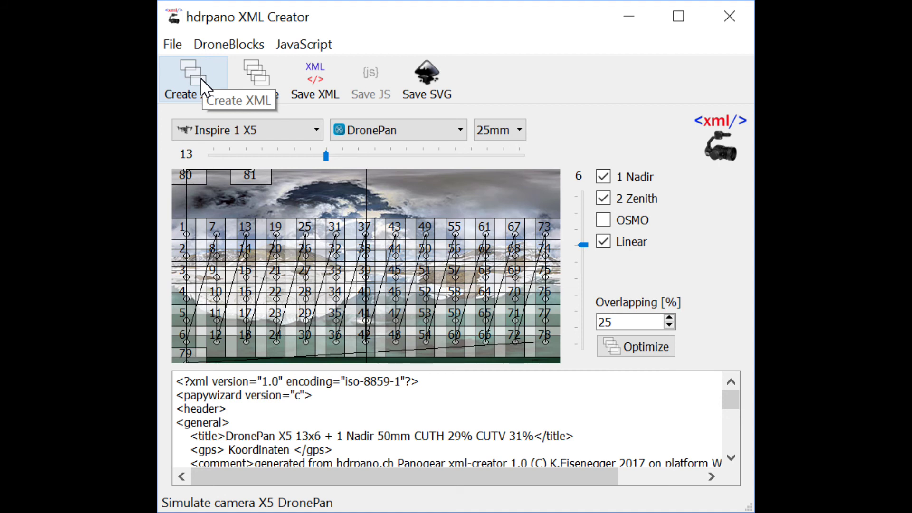
mouse_move(731, 400)
mouse_down()
mouse_move(734, 449)
mouse_move(728, 390)
mouse_up()
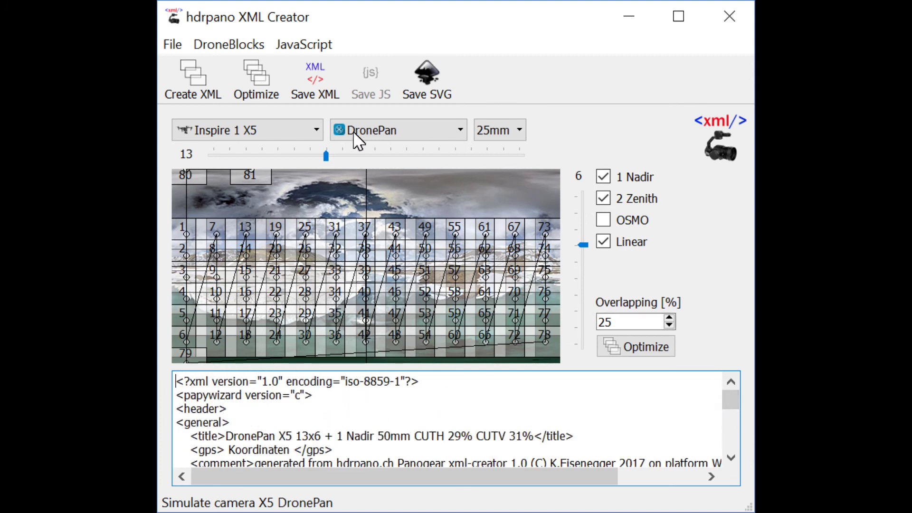
click(311, 76)
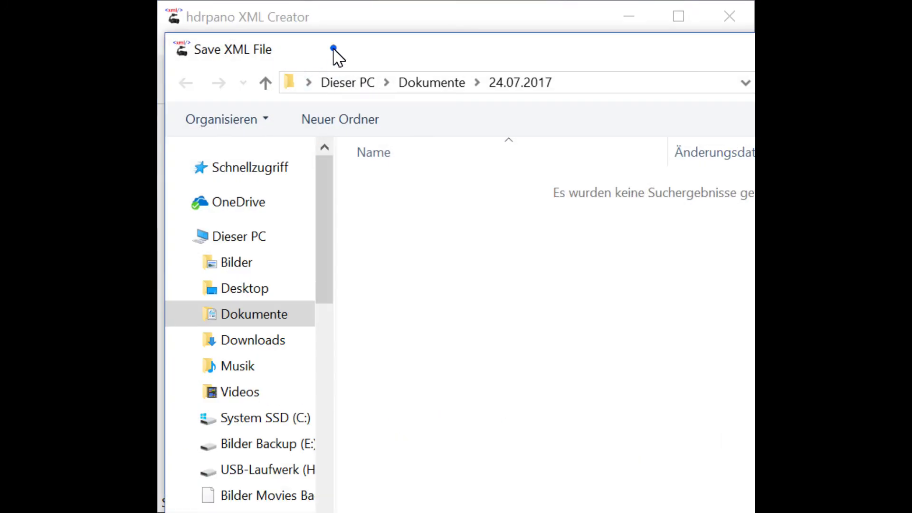
- Save the X5 XML file, then switch to Phantom 4 Pro X4S, optimize and regenerate the plan
click(366, 119)
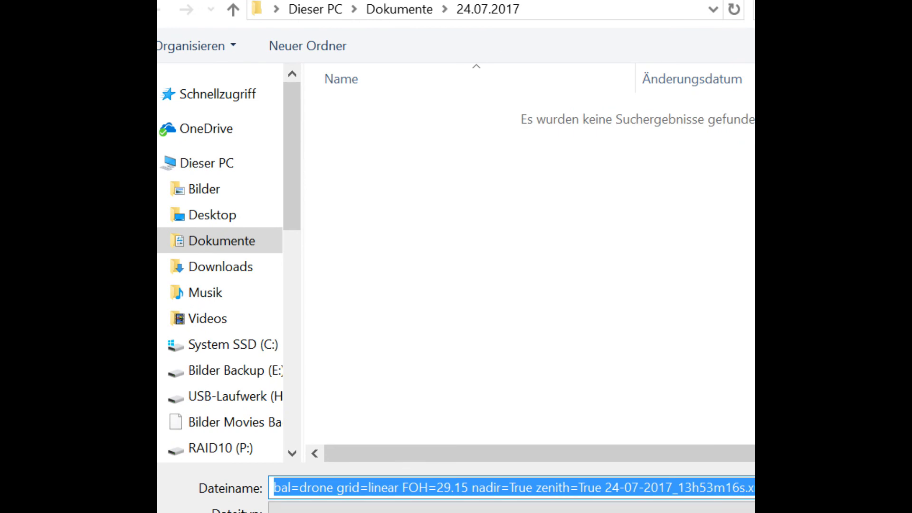
key(Return)
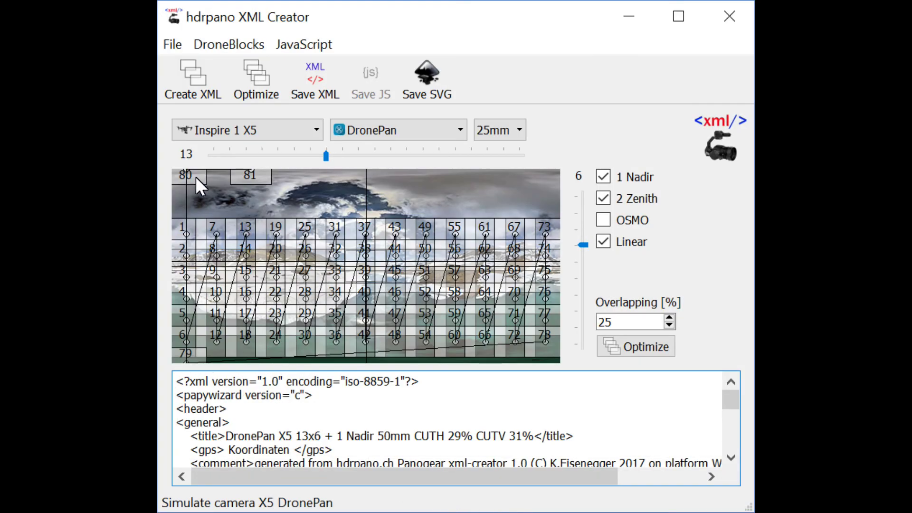
click(211, 135)
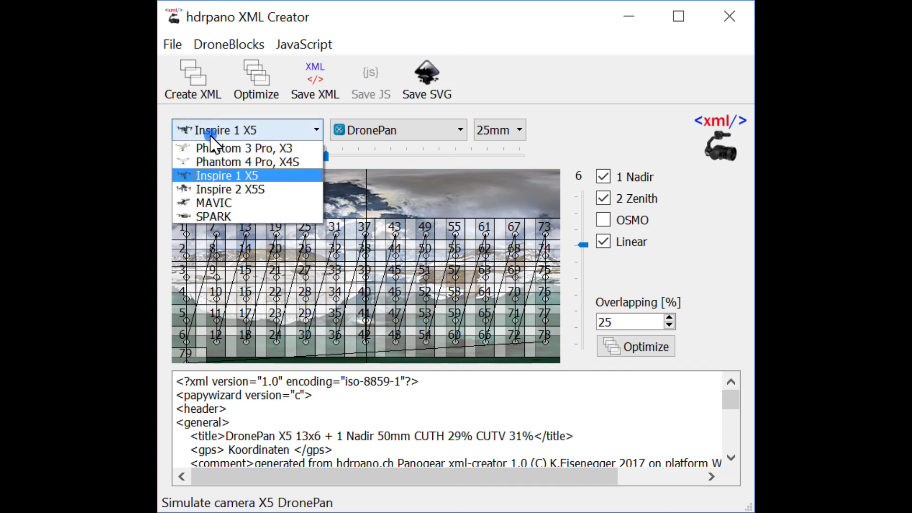
click(213, 162)
click(648, 349)
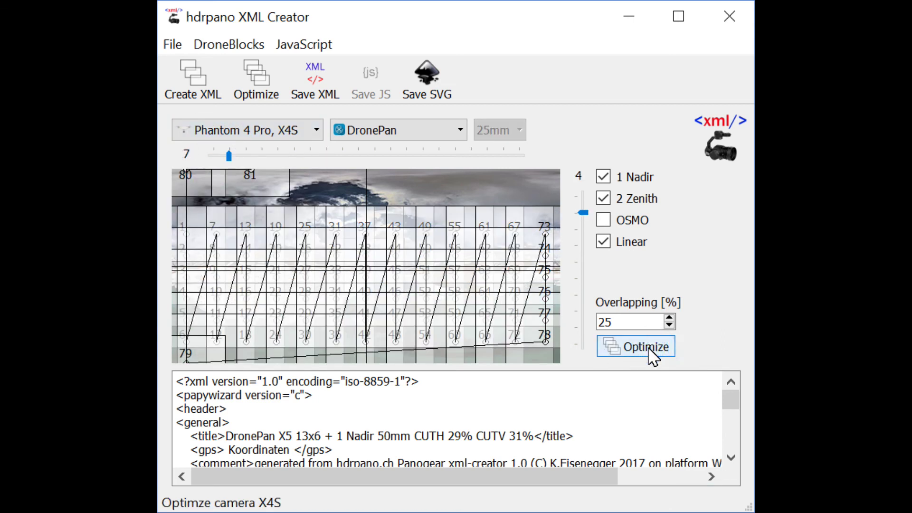
click(200, 84)
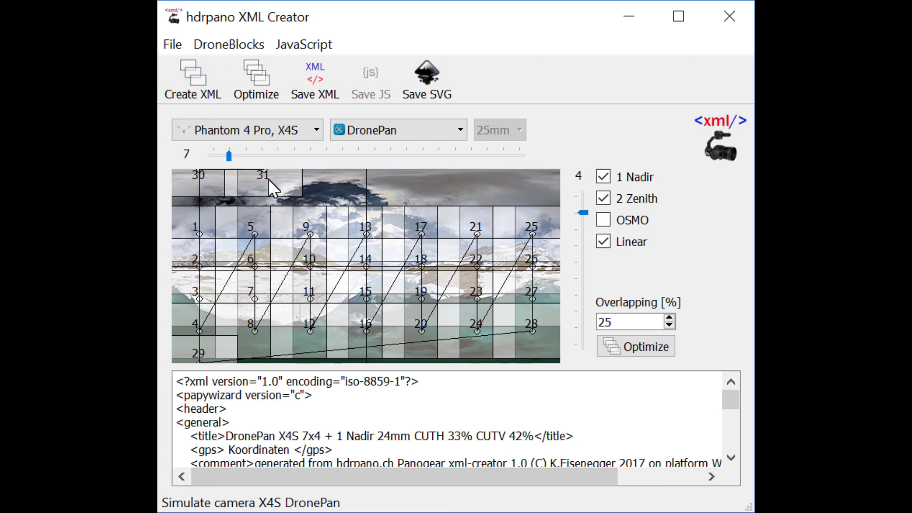
- Toggle the 2 Zenith shots off and back on, regenerating the XML each time
click(603, 199)
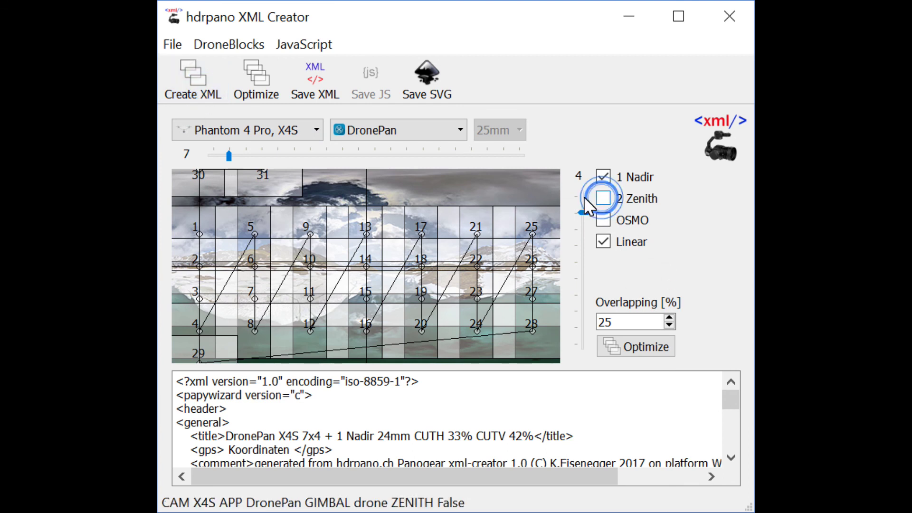
click(190, 73)
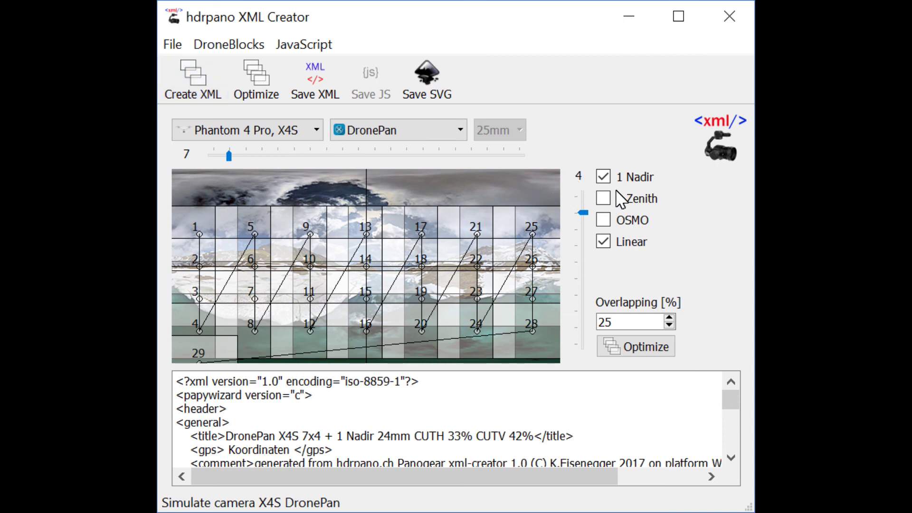
click(604, 198)
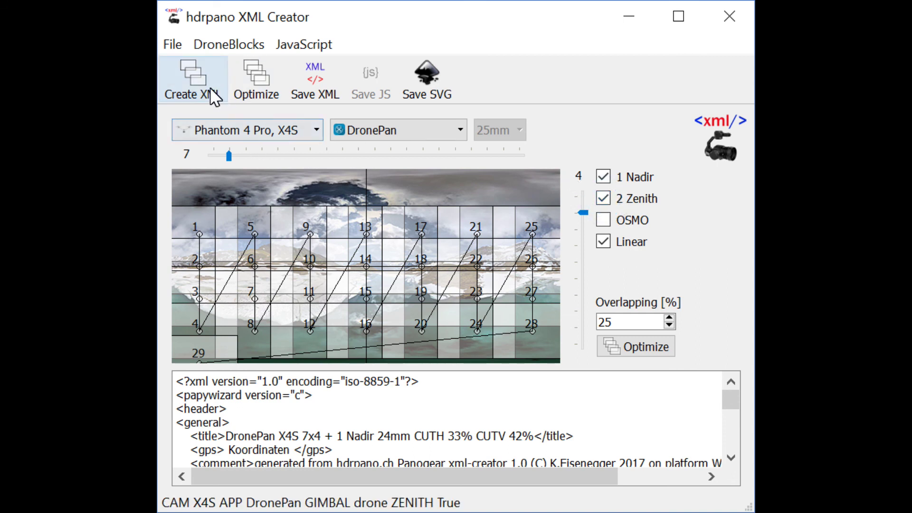
click(190, 80)
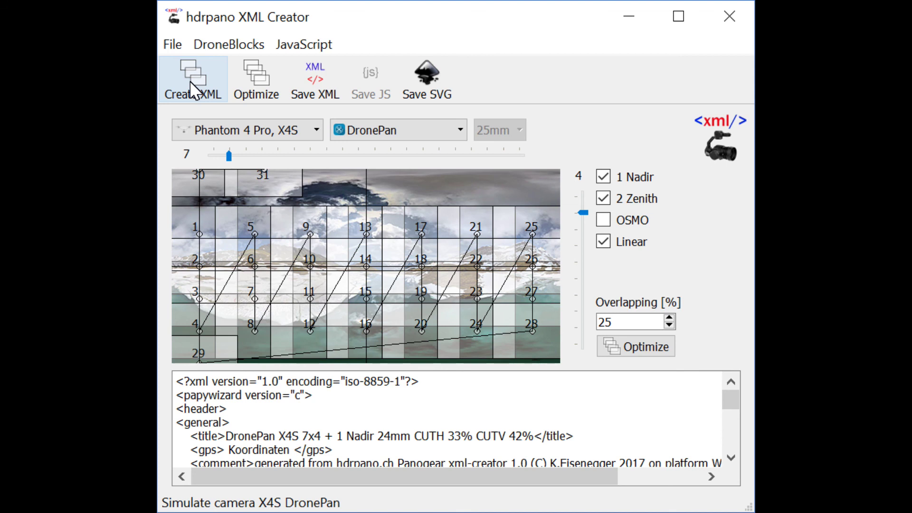